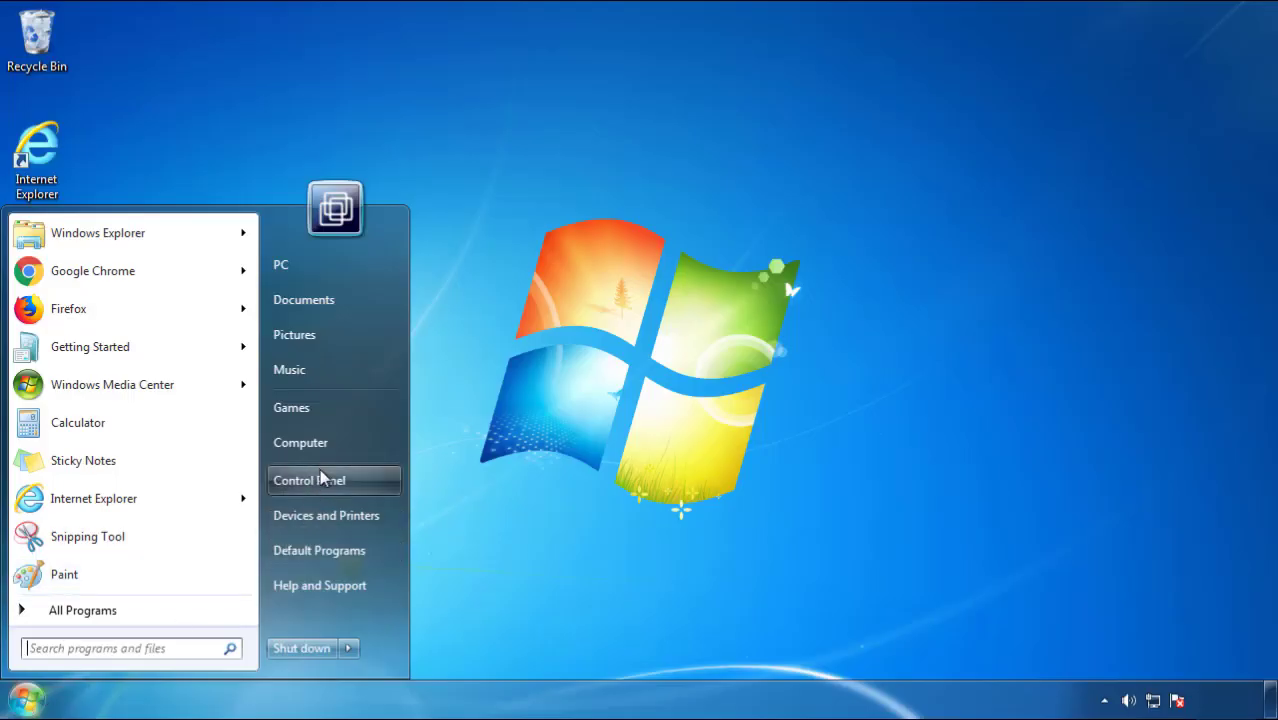
Open the installed programs list sorted by install date, newest first
left_click(320, 472)
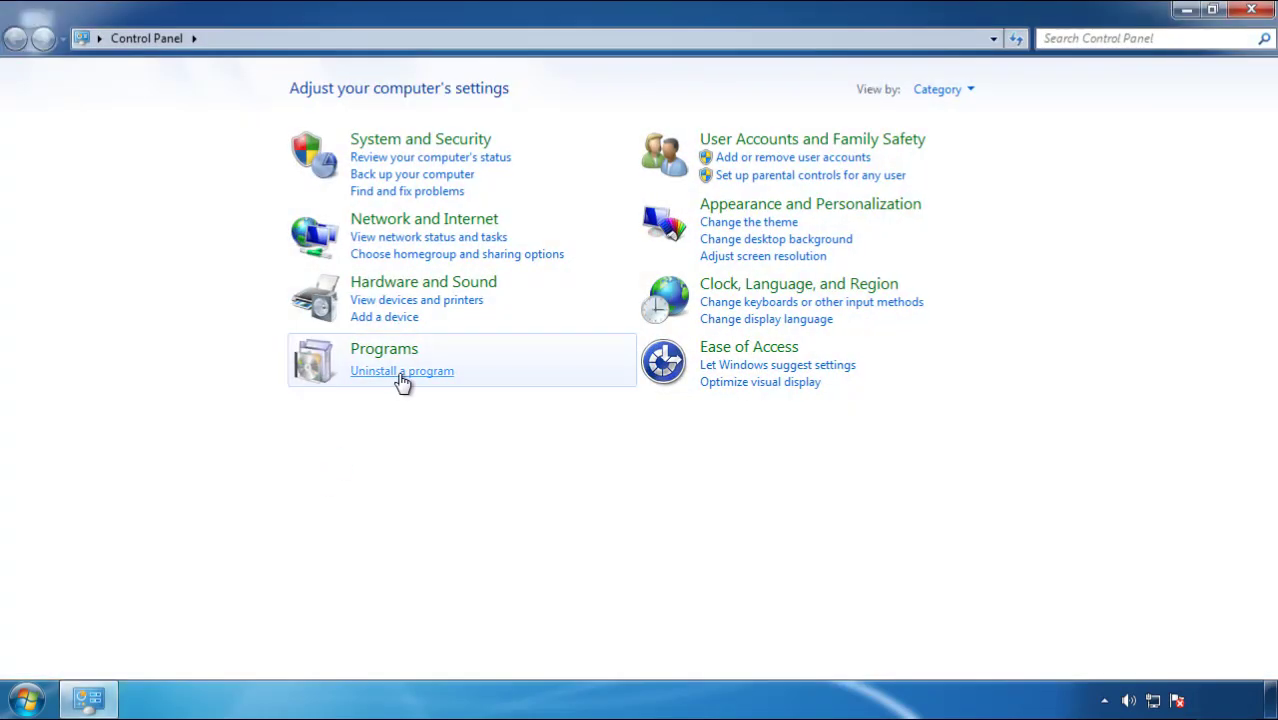
left_click(401, 380)
left_click(750, 190)
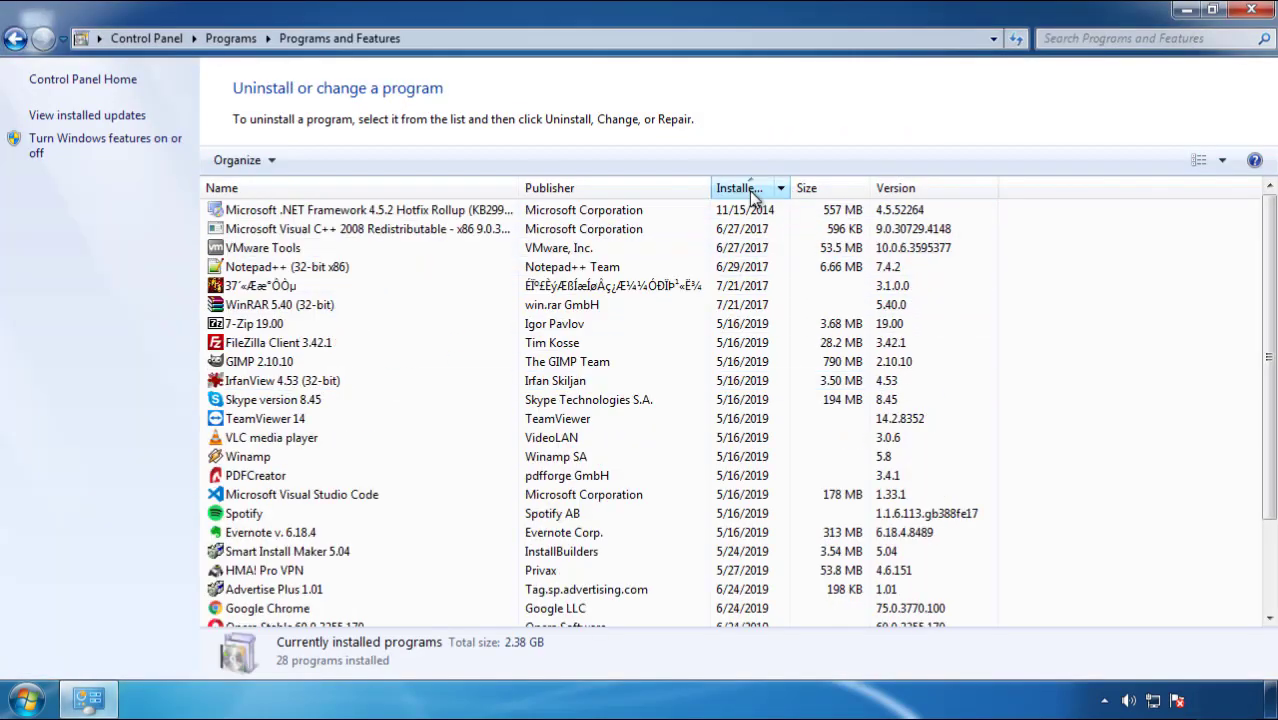
left_click(748, 190)
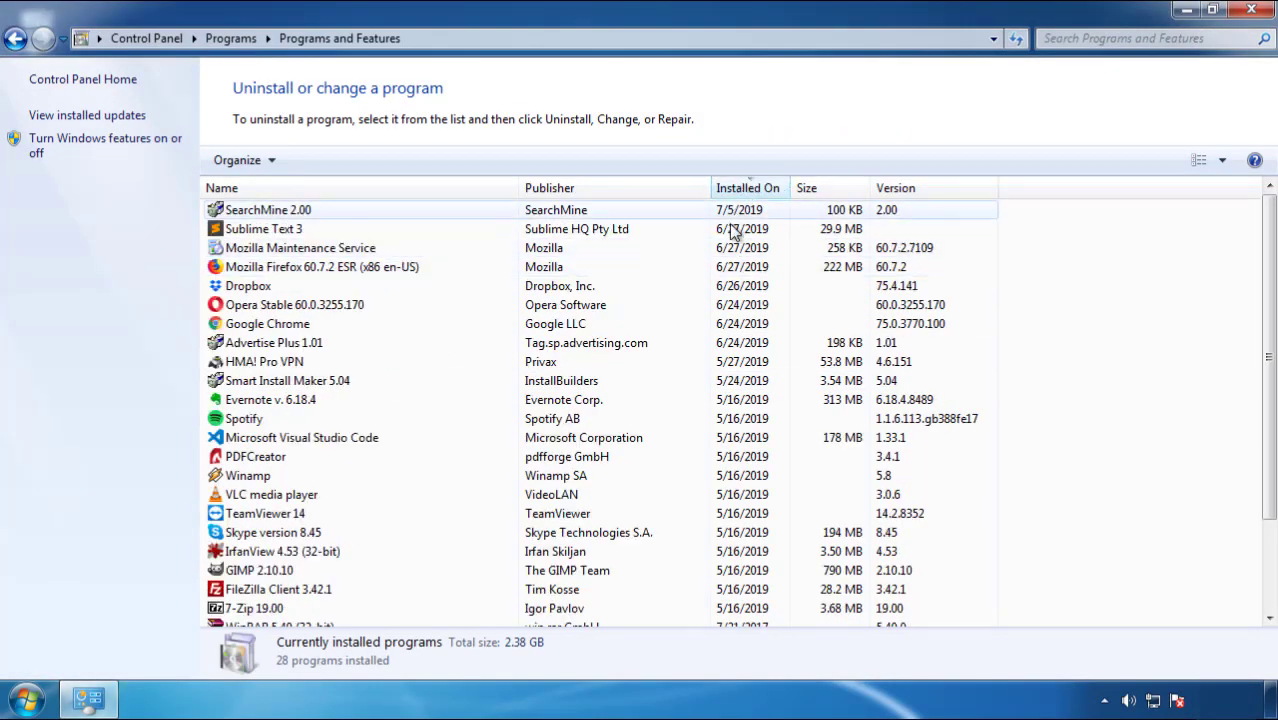
Uninstall SearchMine 2.00 and finish its uninstaller
left_click(268, 212)
left_click(317, 160)
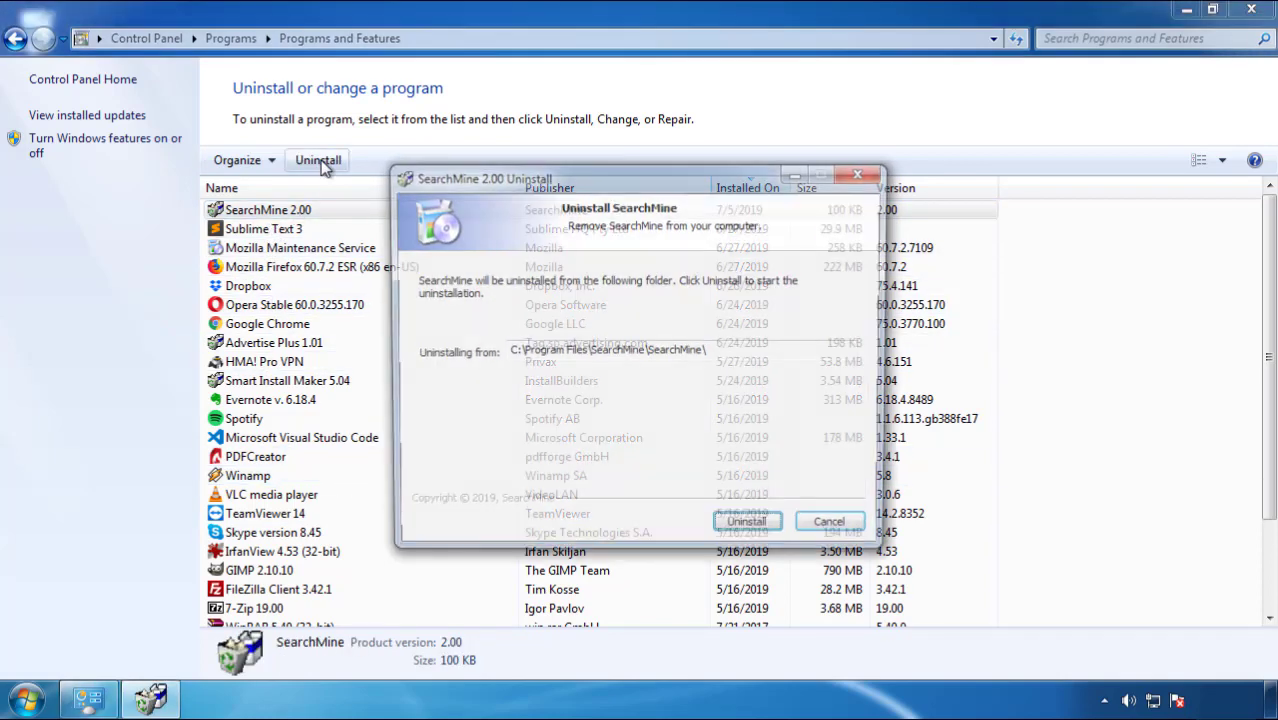
left_click(742, 530)
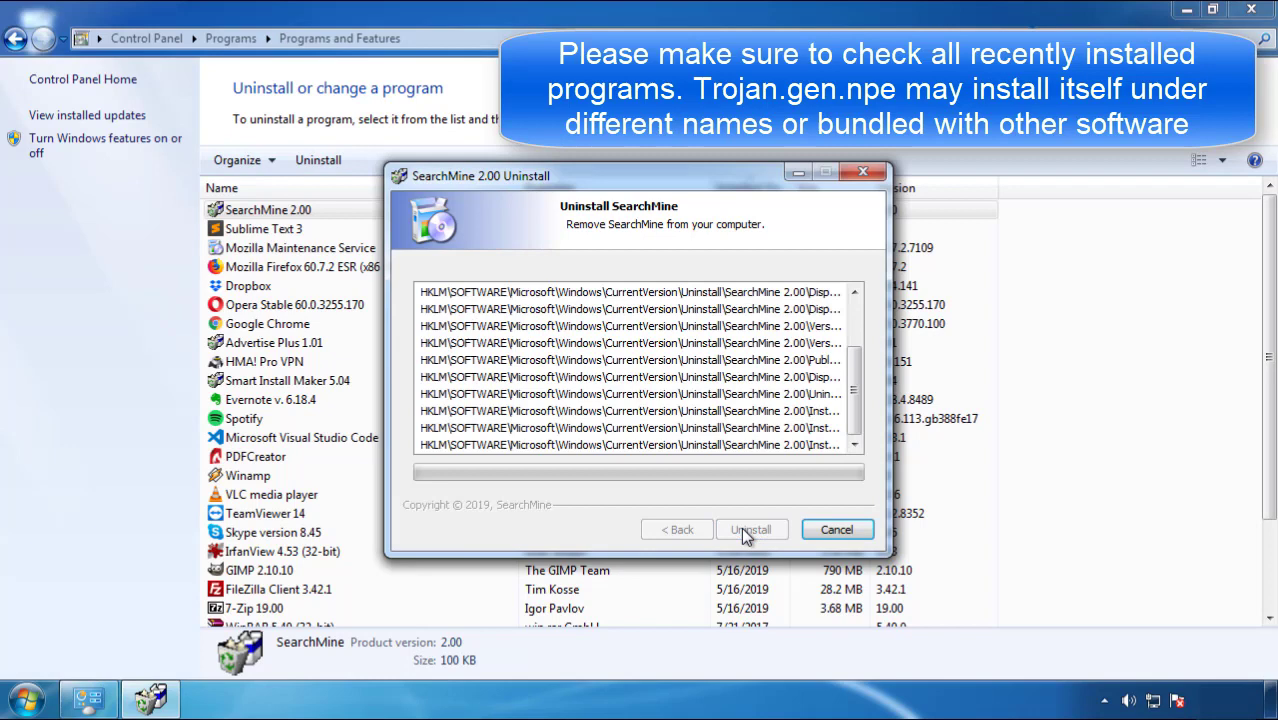
left_click(741, 527)
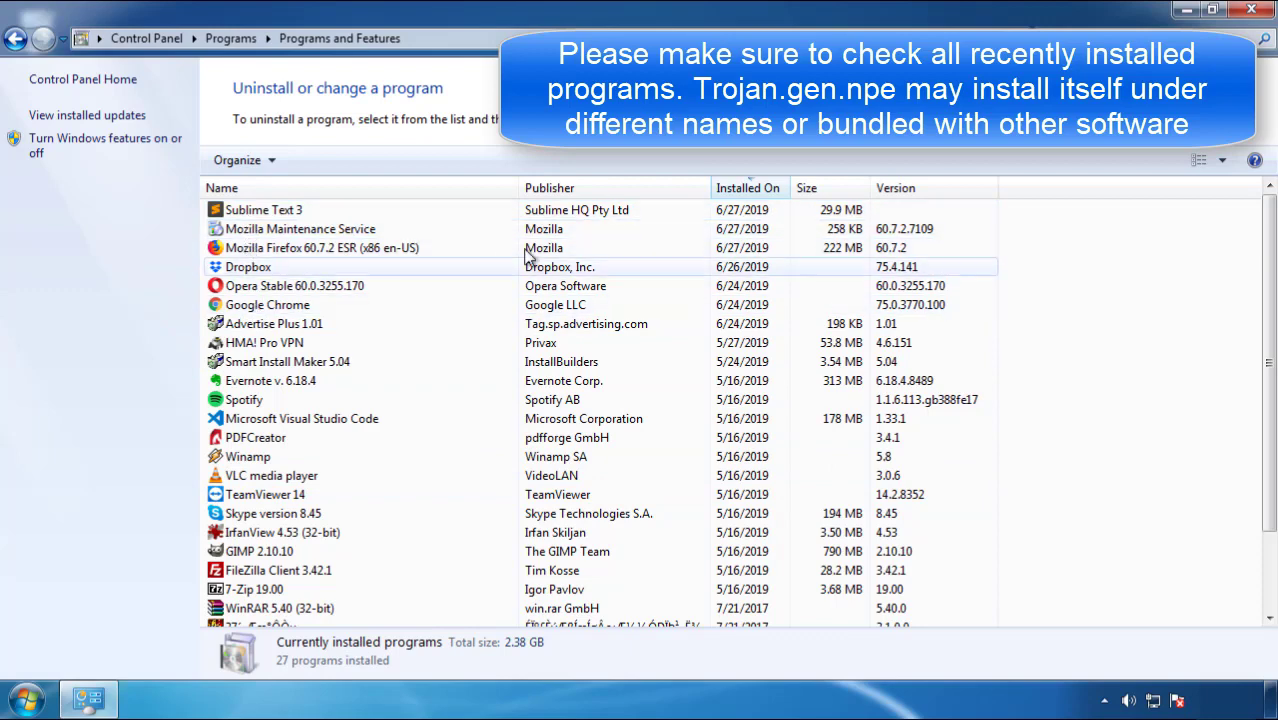
Close the programs window and restart Windows from the Start menu's Shut down options
left_click(1253, 12)
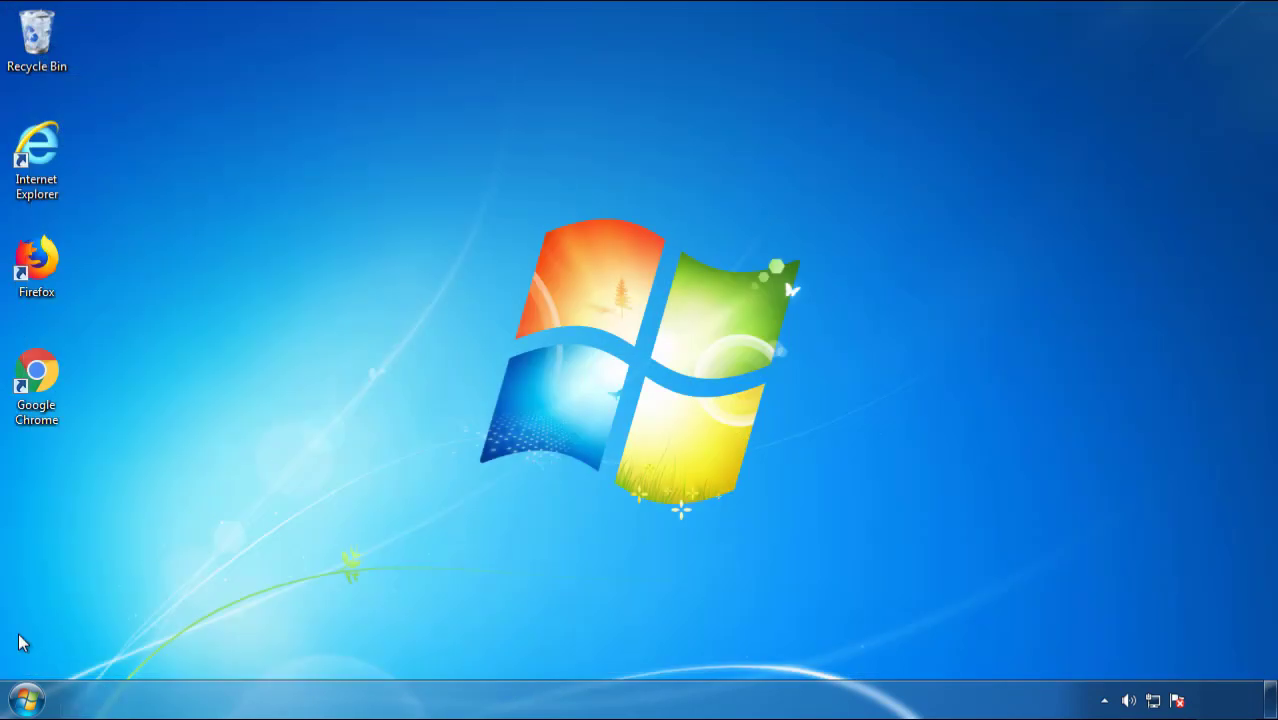
left_click(24, 698)
left_click(347, 649)
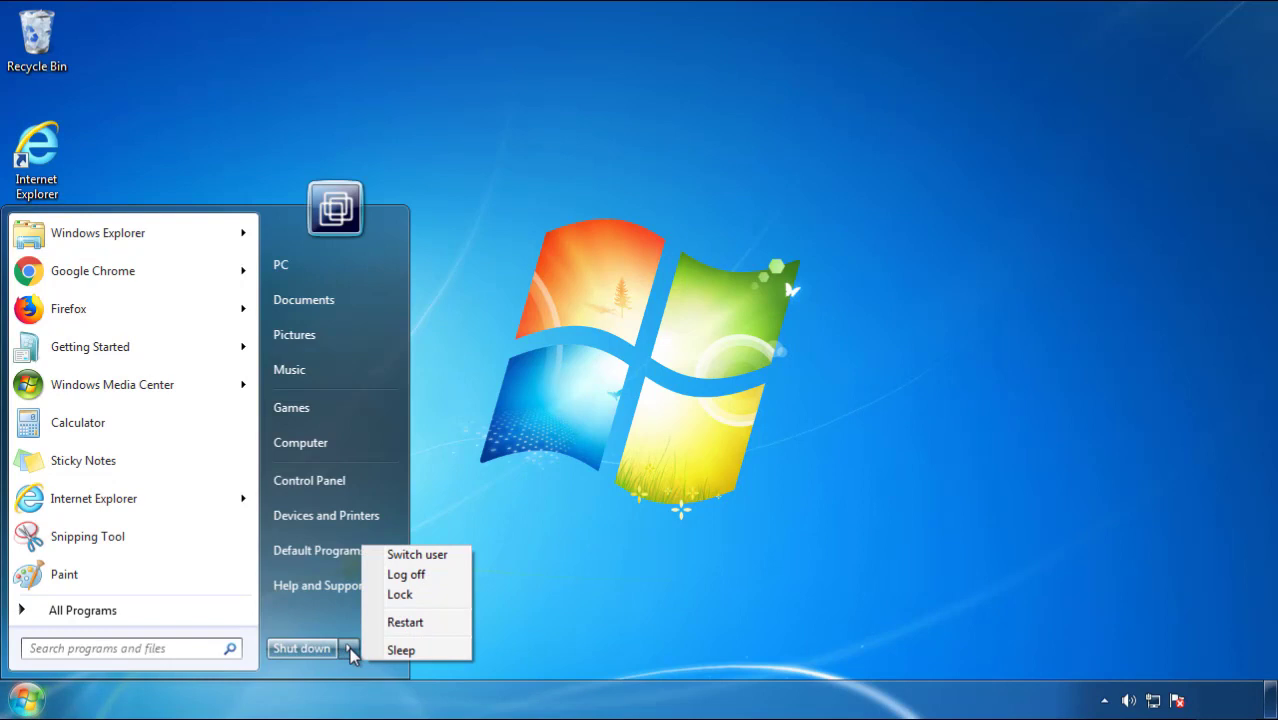
left_click(662, 570)
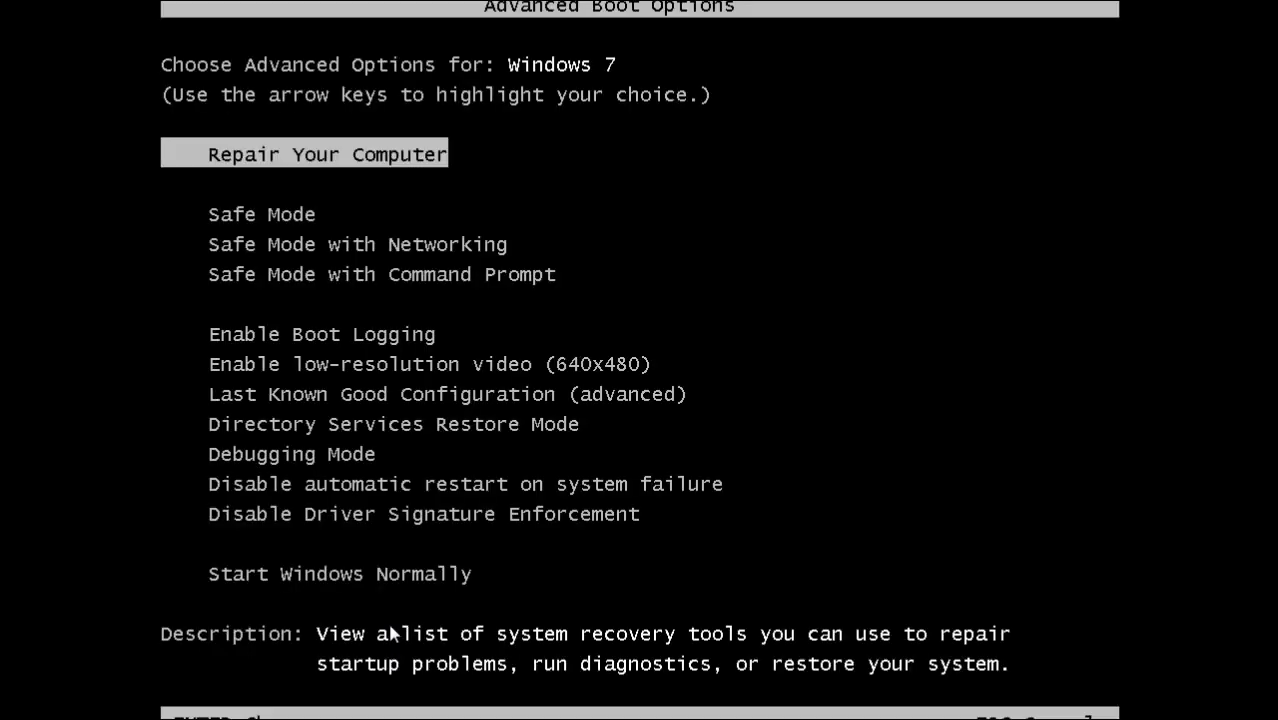
Boot into Safe Mode, launch Firefox without making it default, and show the Menu Bar
key("Down")
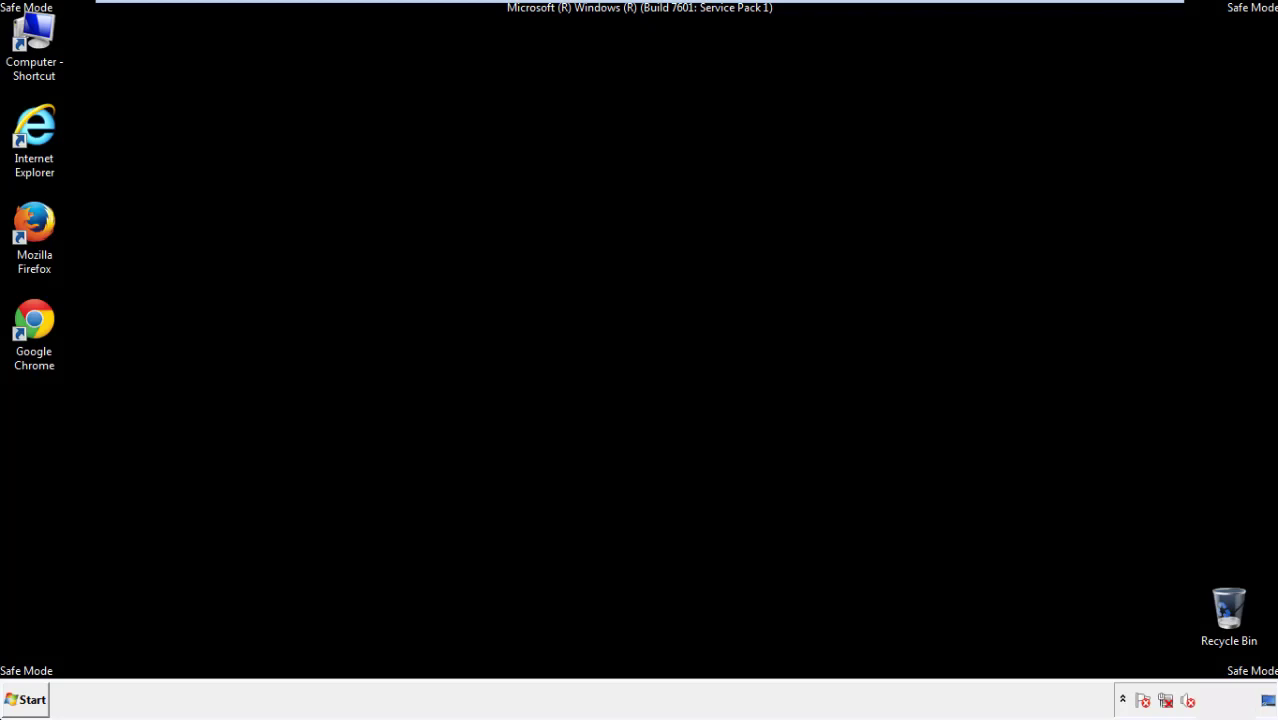
double_click(46, 232)
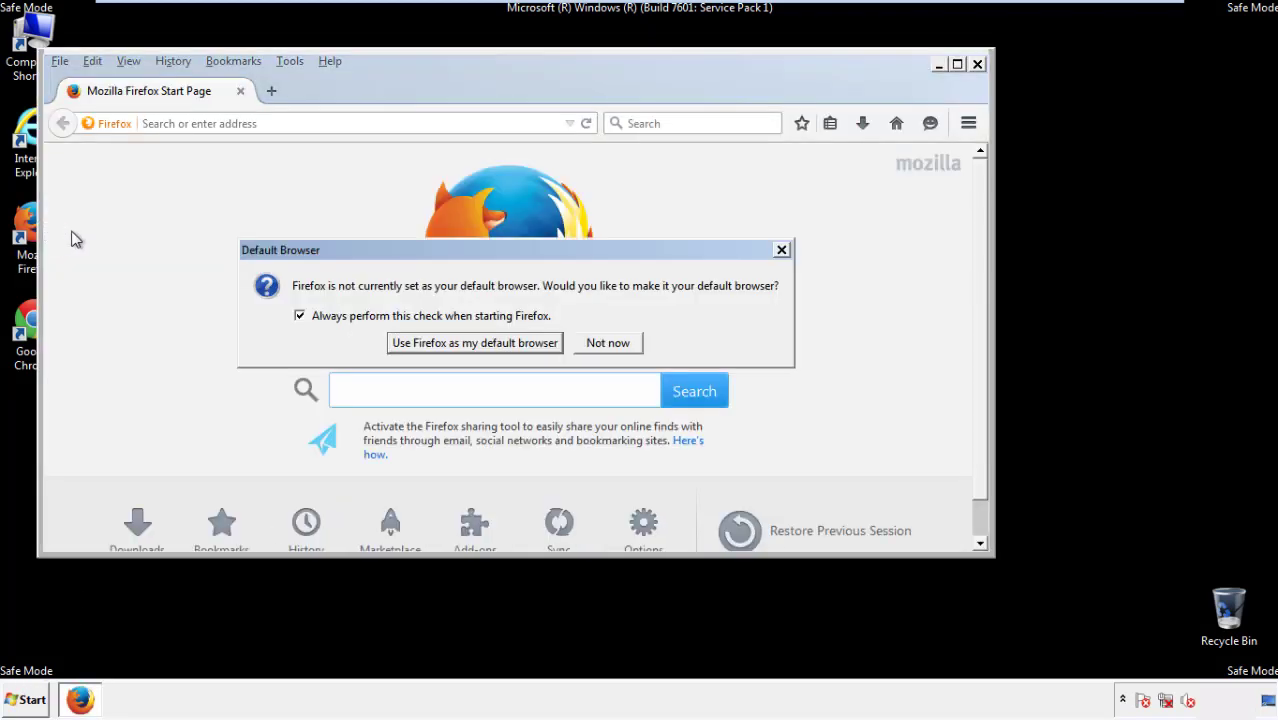
left_click(612, 344)
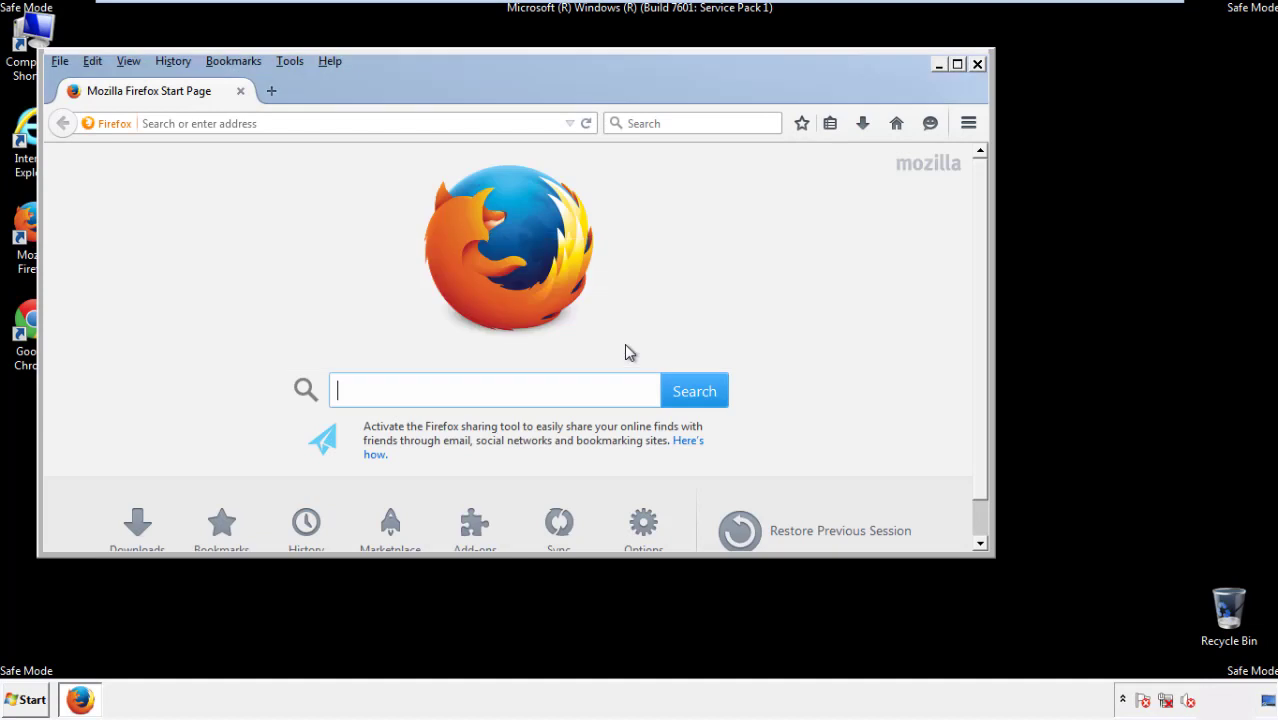
right_click(395, 84)
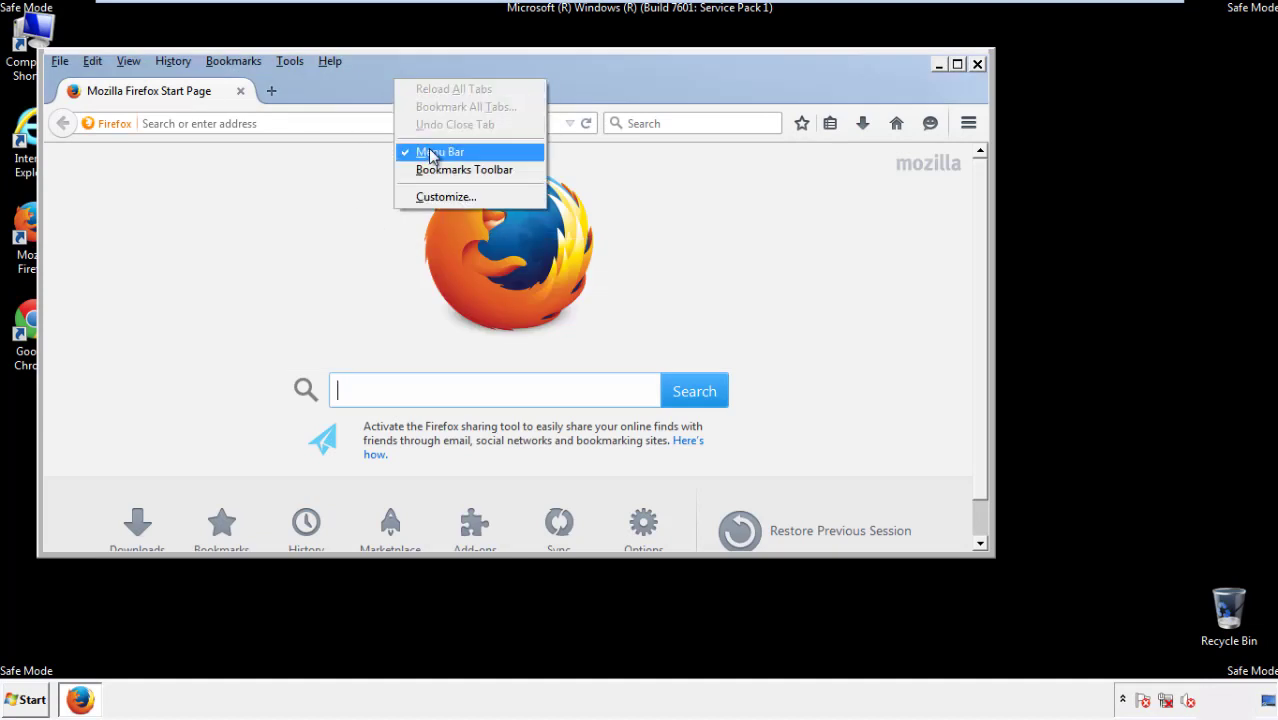
left_click(428, 151)
right_click(402, 82)
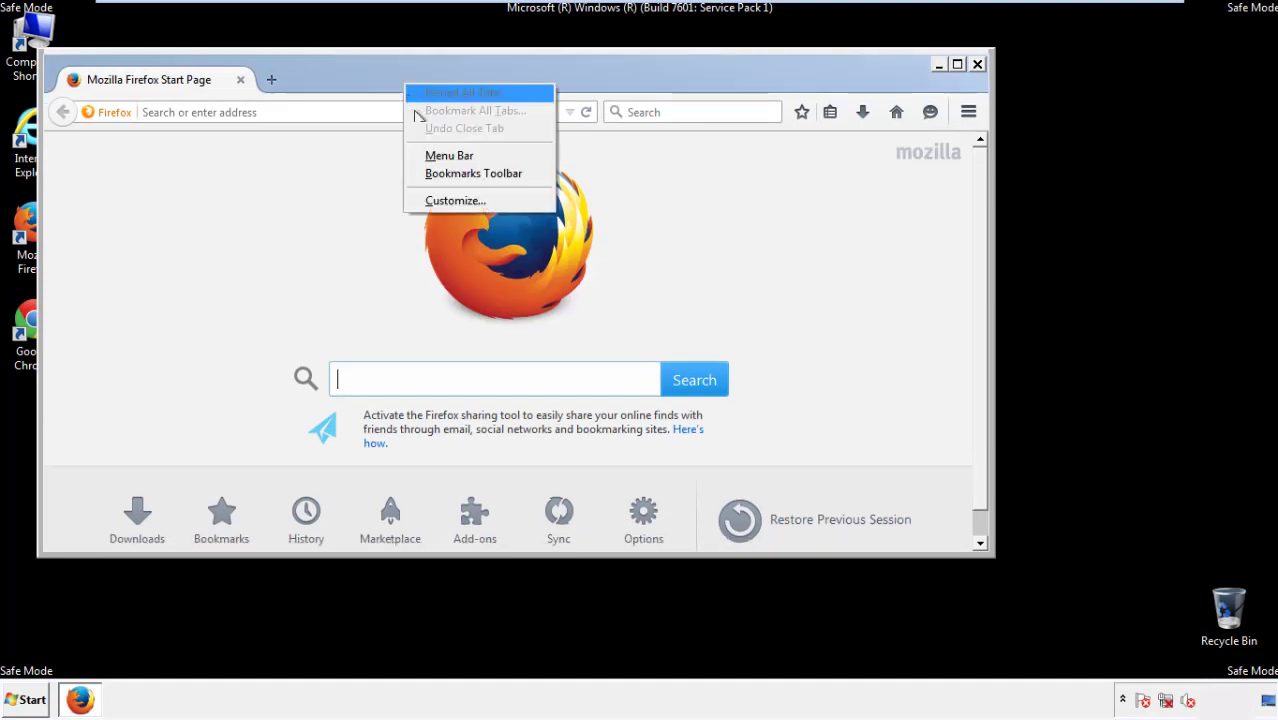
left_click(428, 156)
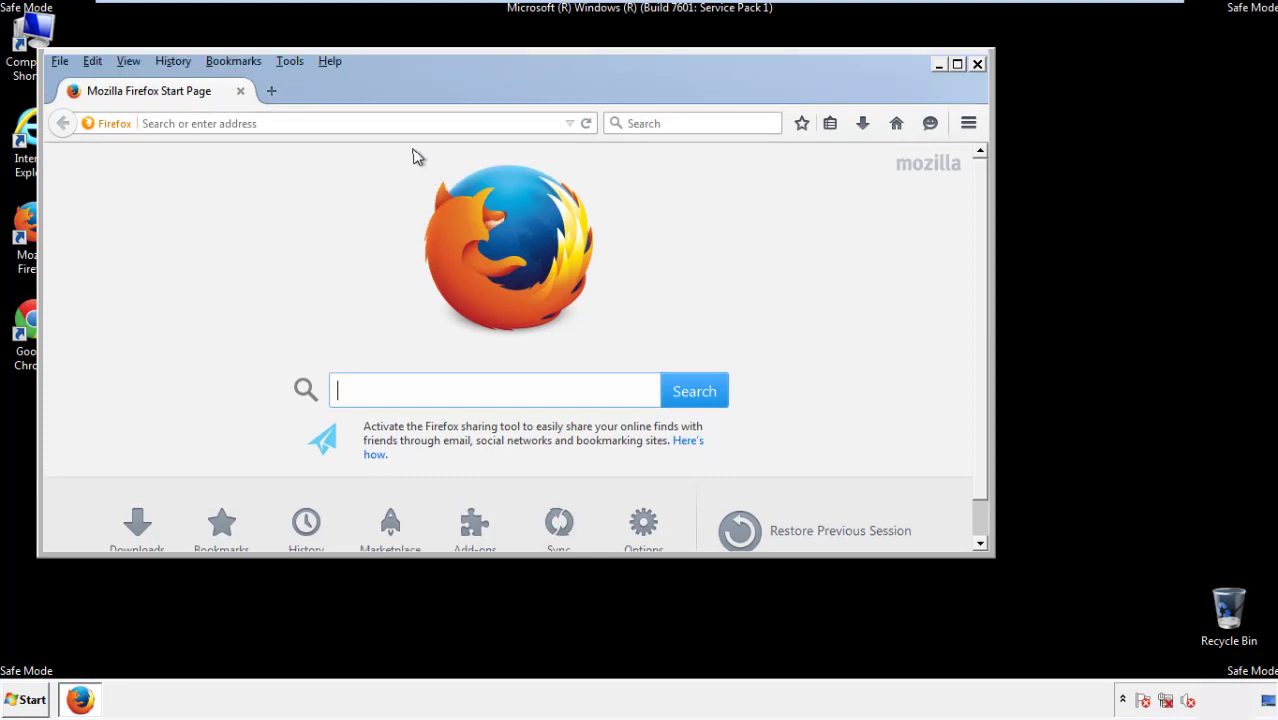
Set Clear Recent History to Everything with Offline Website Data and Site Preferences ticked
left_click(180, 64)
left_click(194, 100)
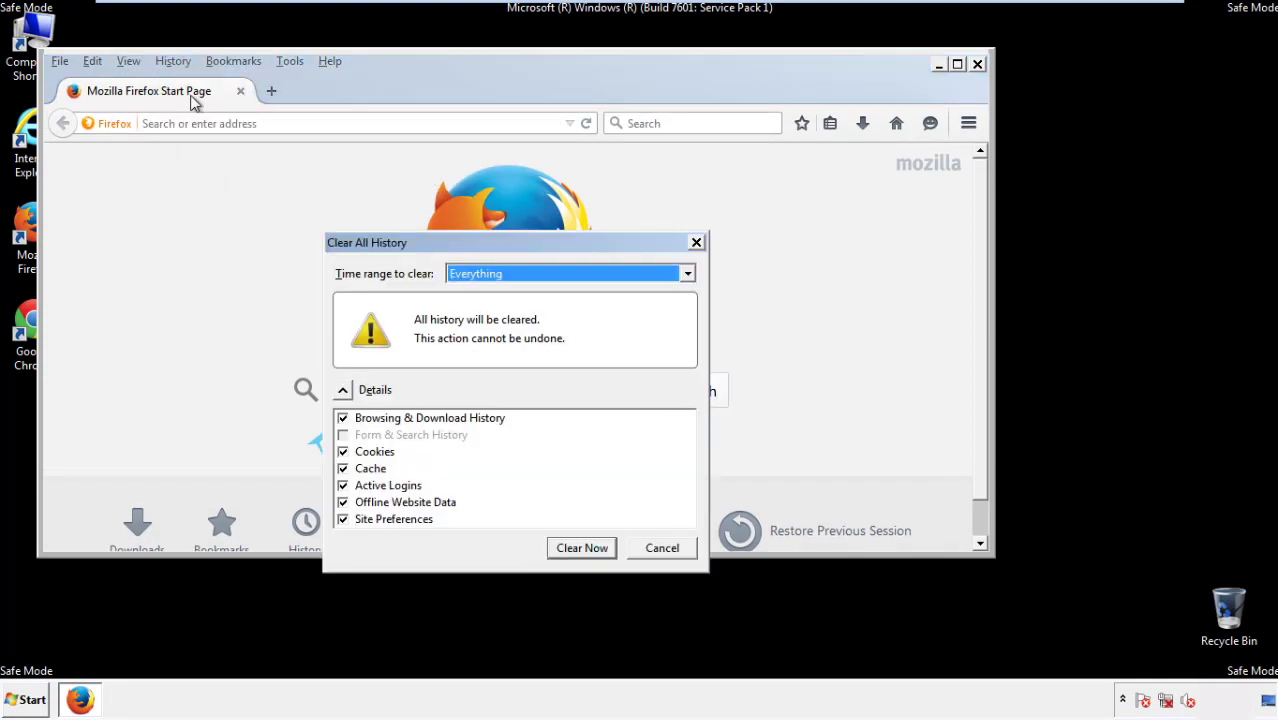
left_click(475, 278)
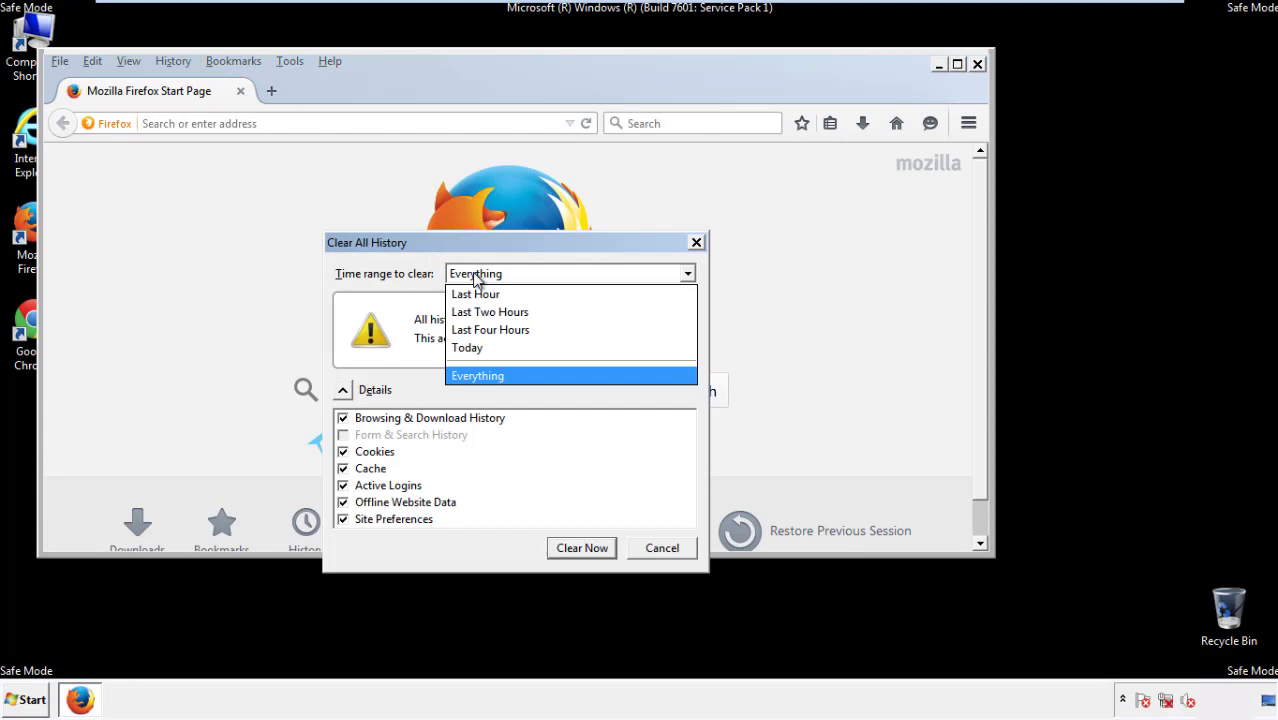
left_click(477, 371)
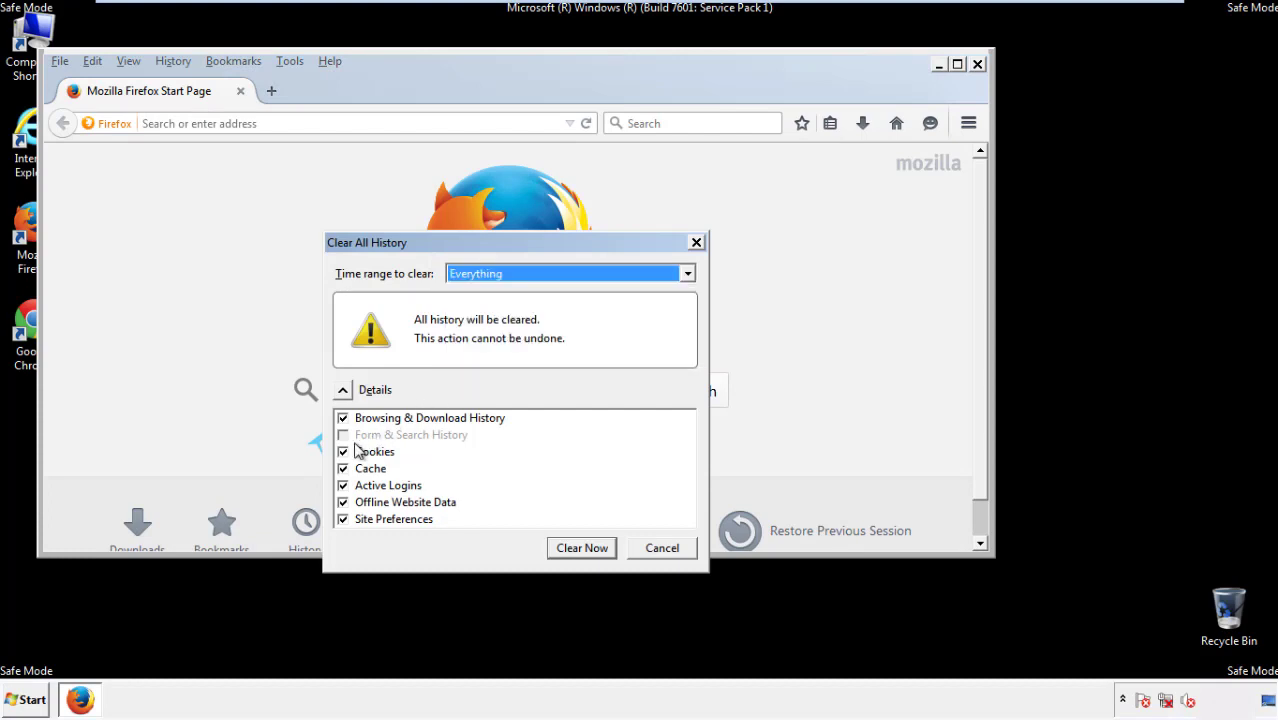
left_click(343, 502)
left_click(343, 519)
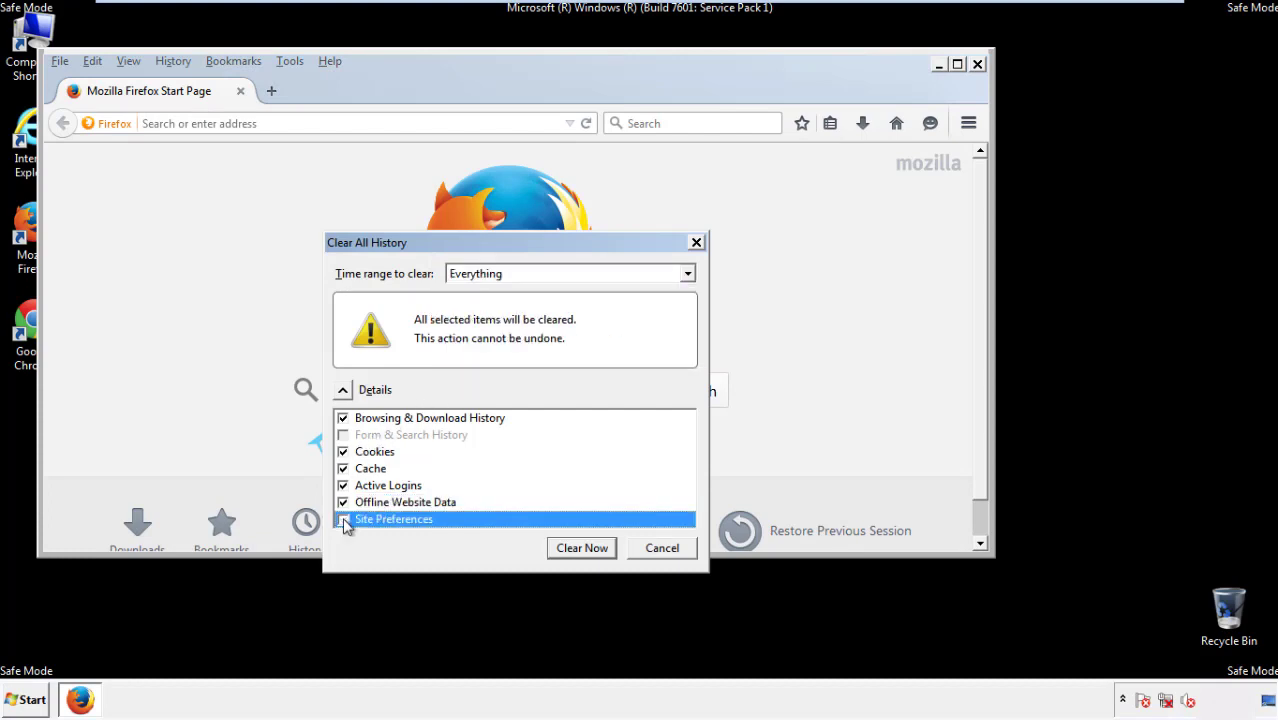
Clear all Firefox history, refresh Firefox to defaults via Troubleshooting Information, then close it
left_click(581, 550)
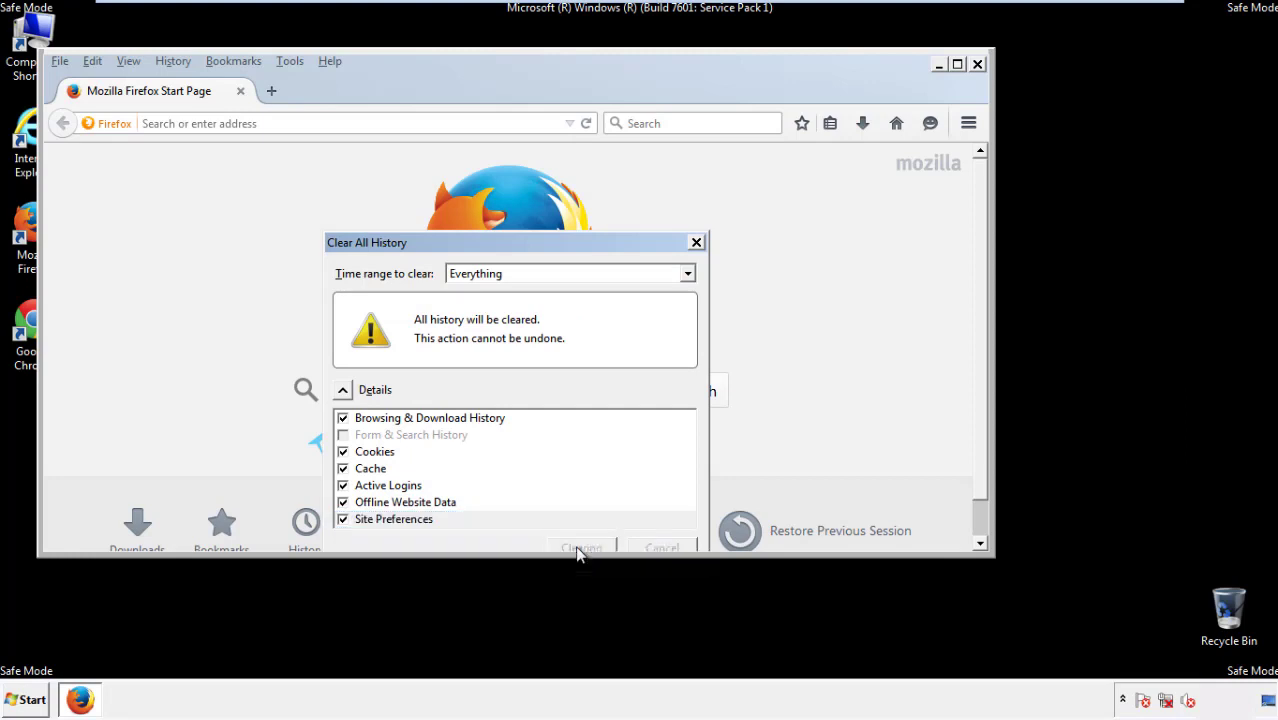
left_click(330, 61)
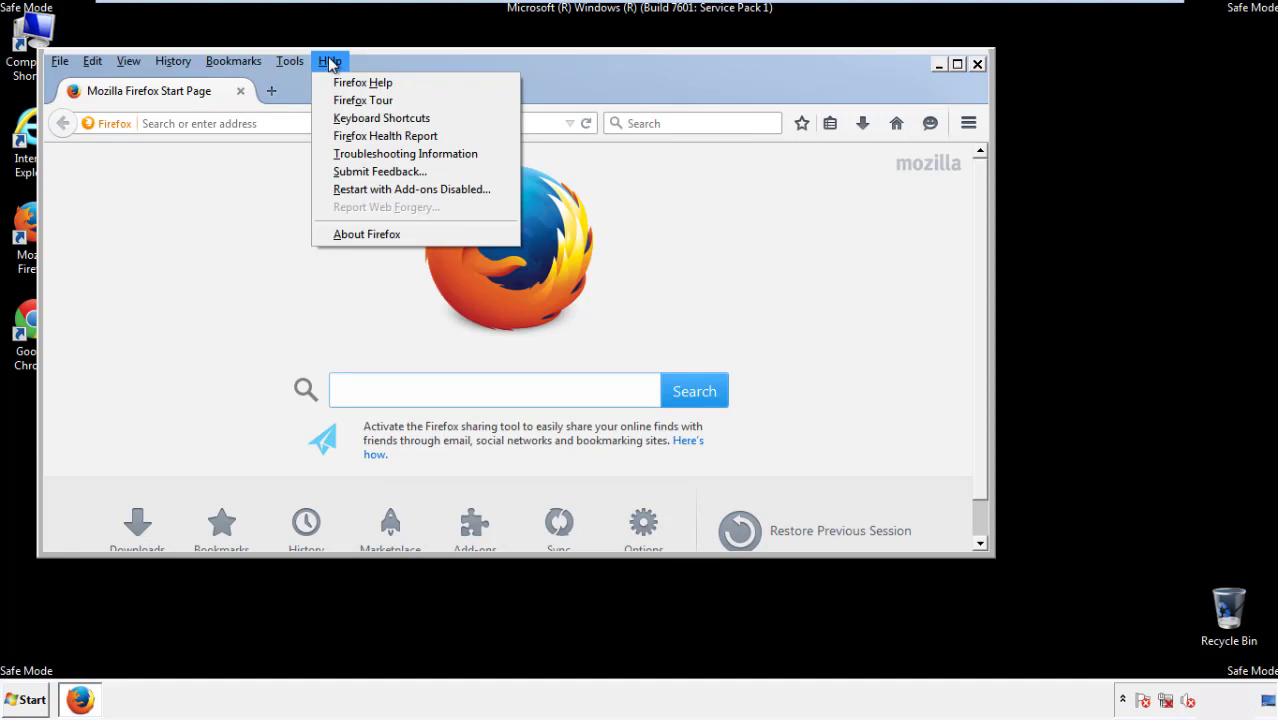
left_click(369, 153)
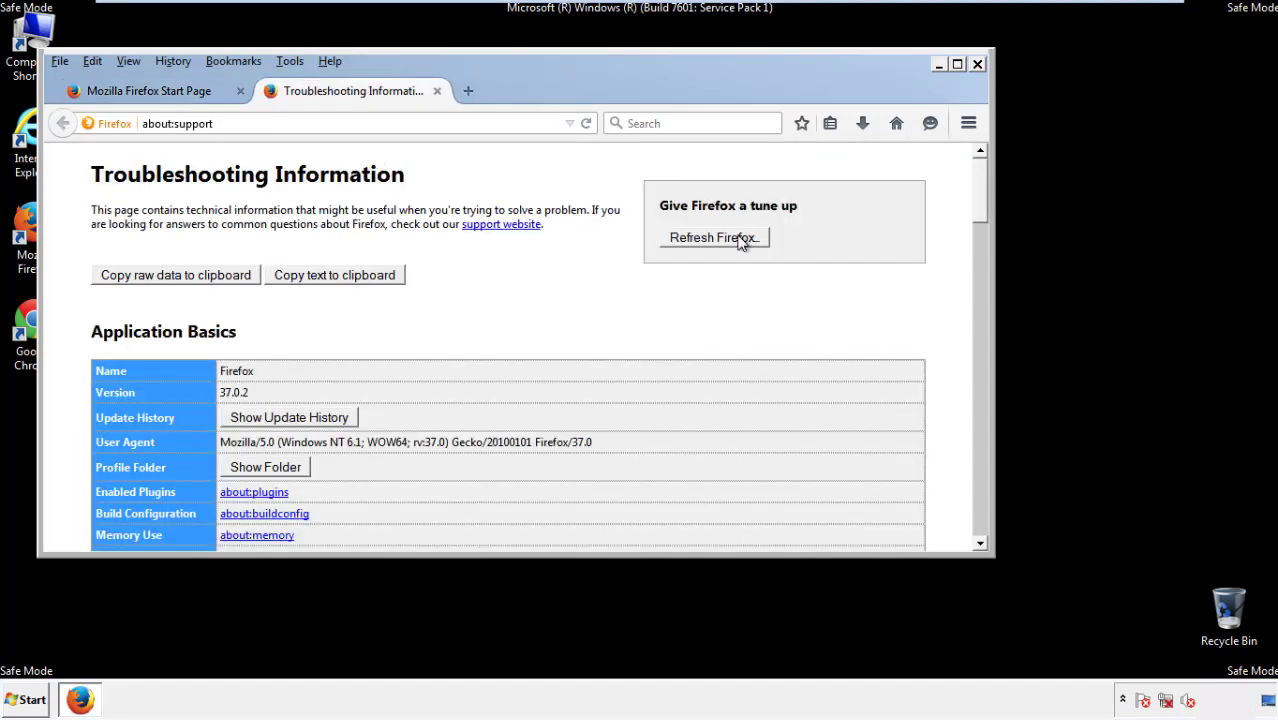
left_click(741, 240)
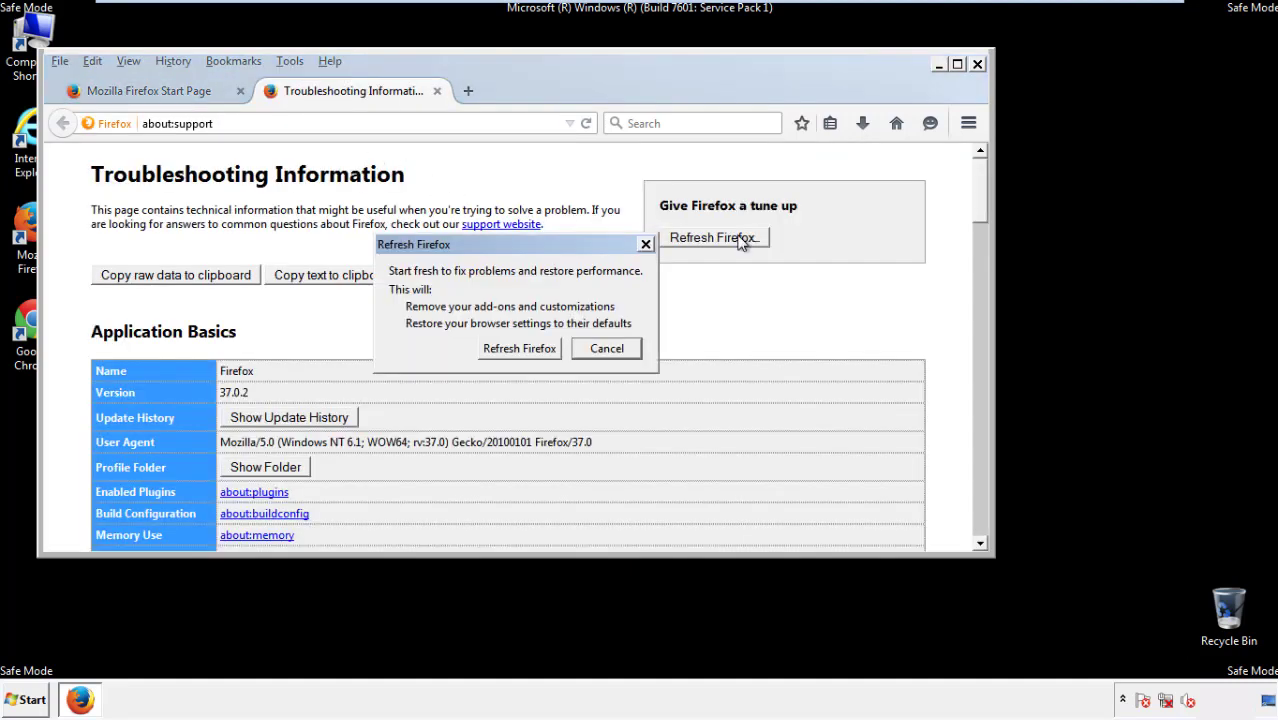
left_click(521, 350)
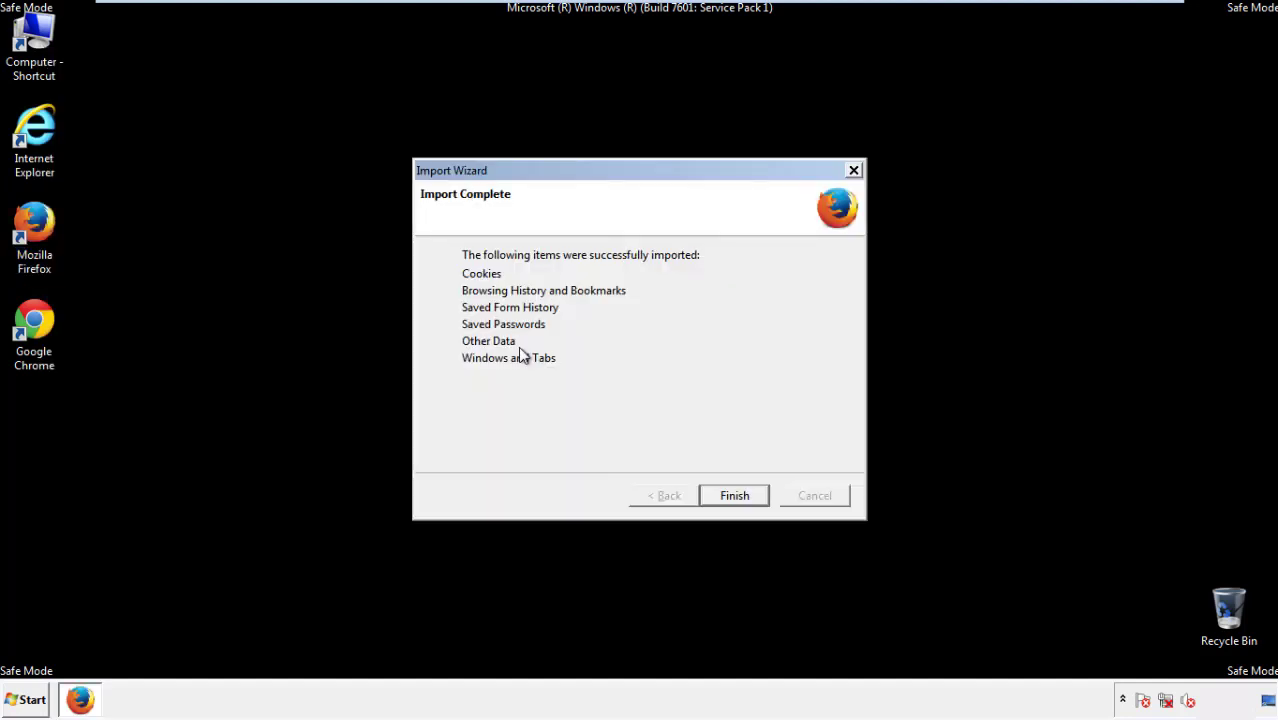
left_click(735, 496)
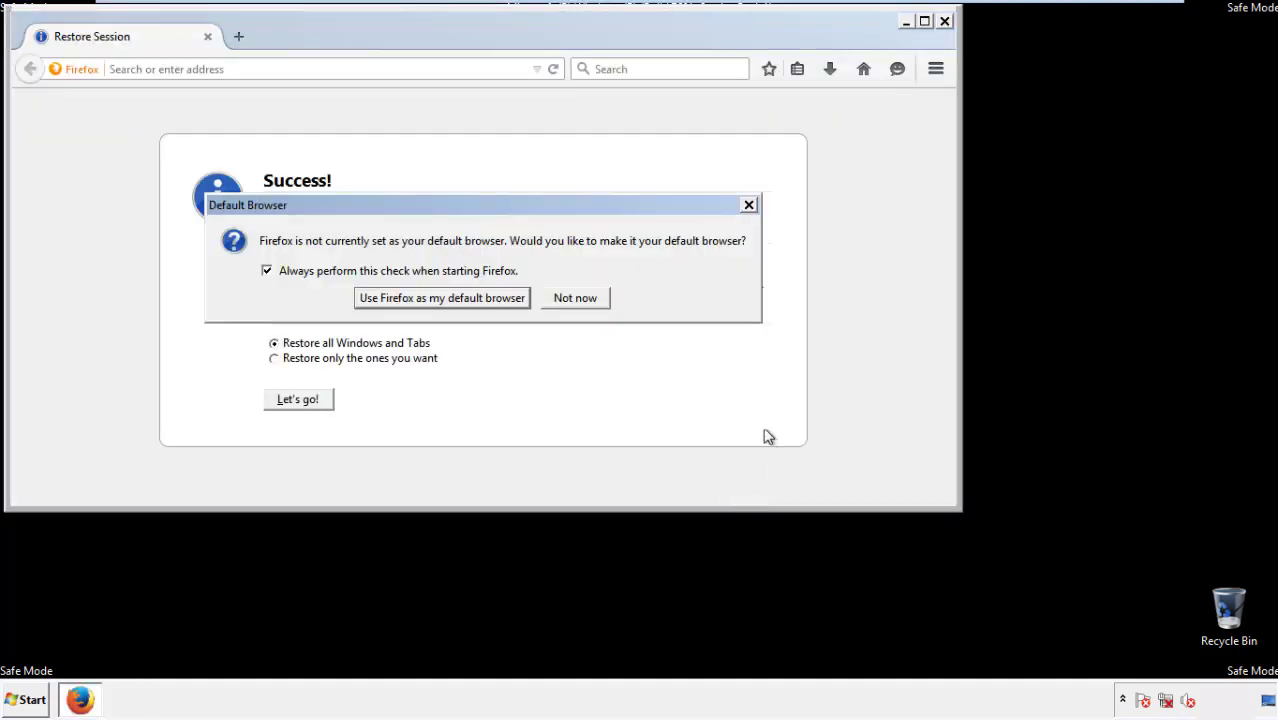
left_click(576, 299)
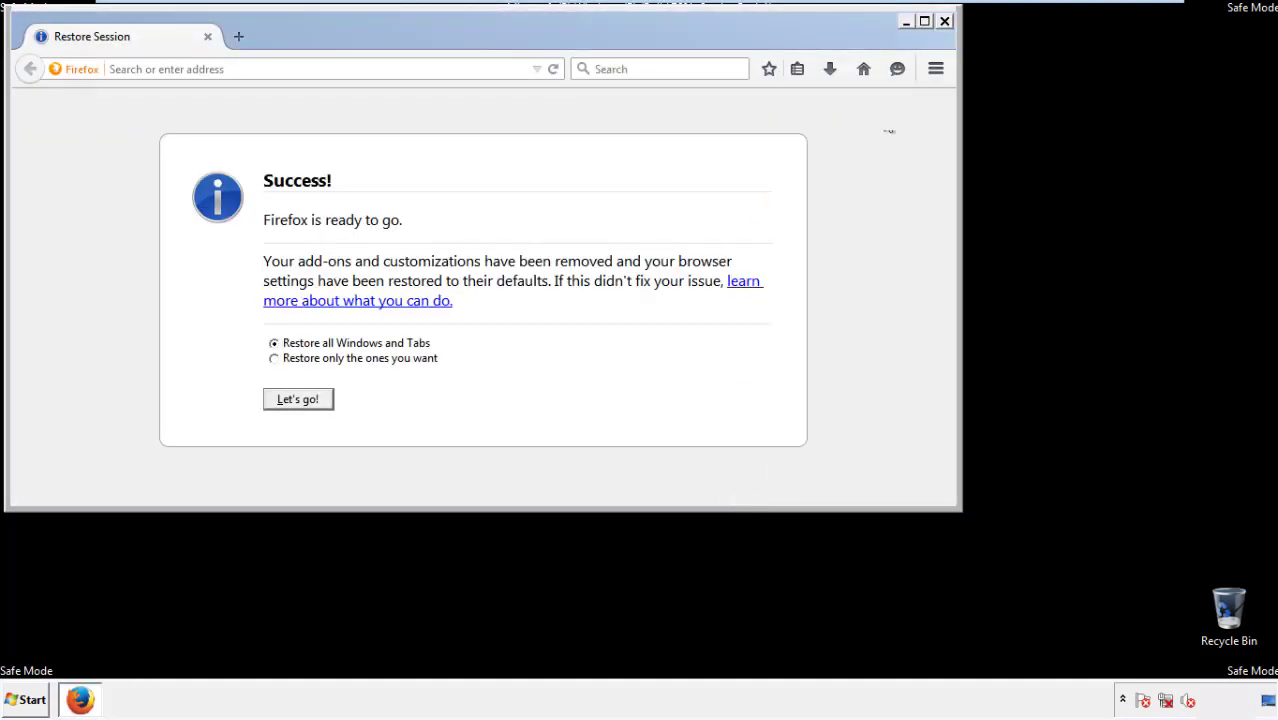
left_click(944, 21)
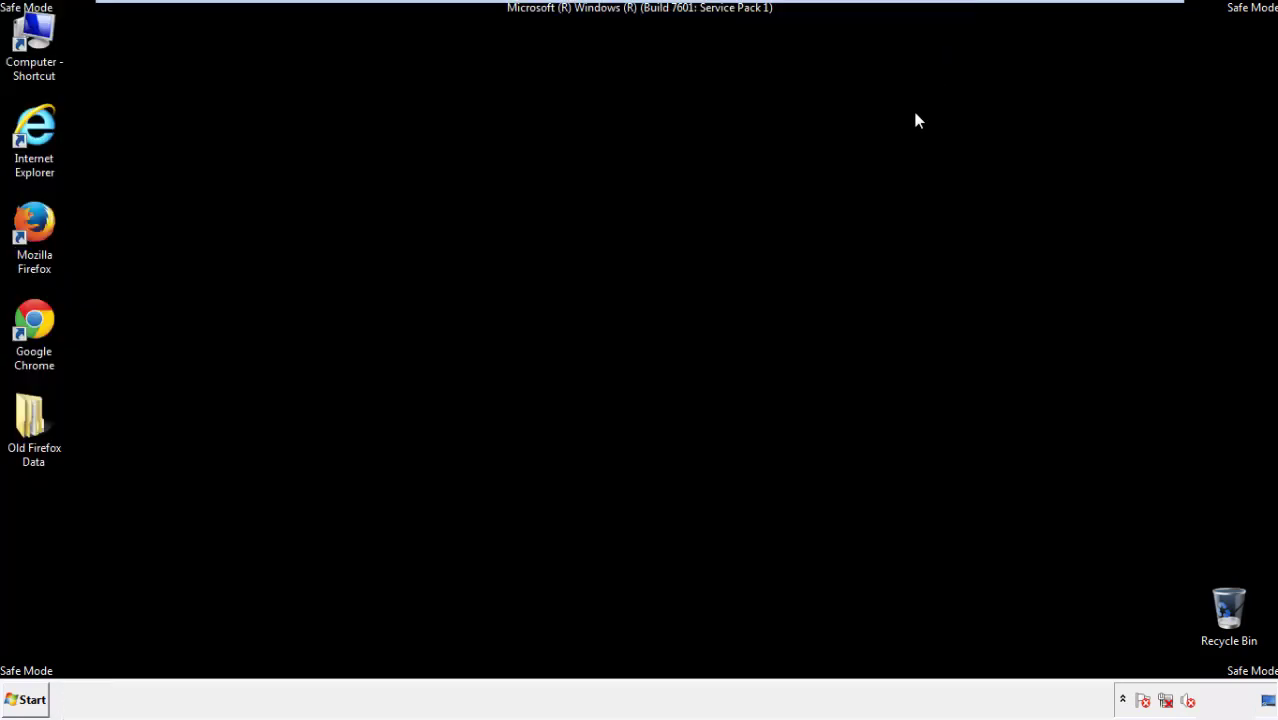
Launch Chrome, dismiss the default-browser bar, and go to History from Settings
left_click(29, 318)
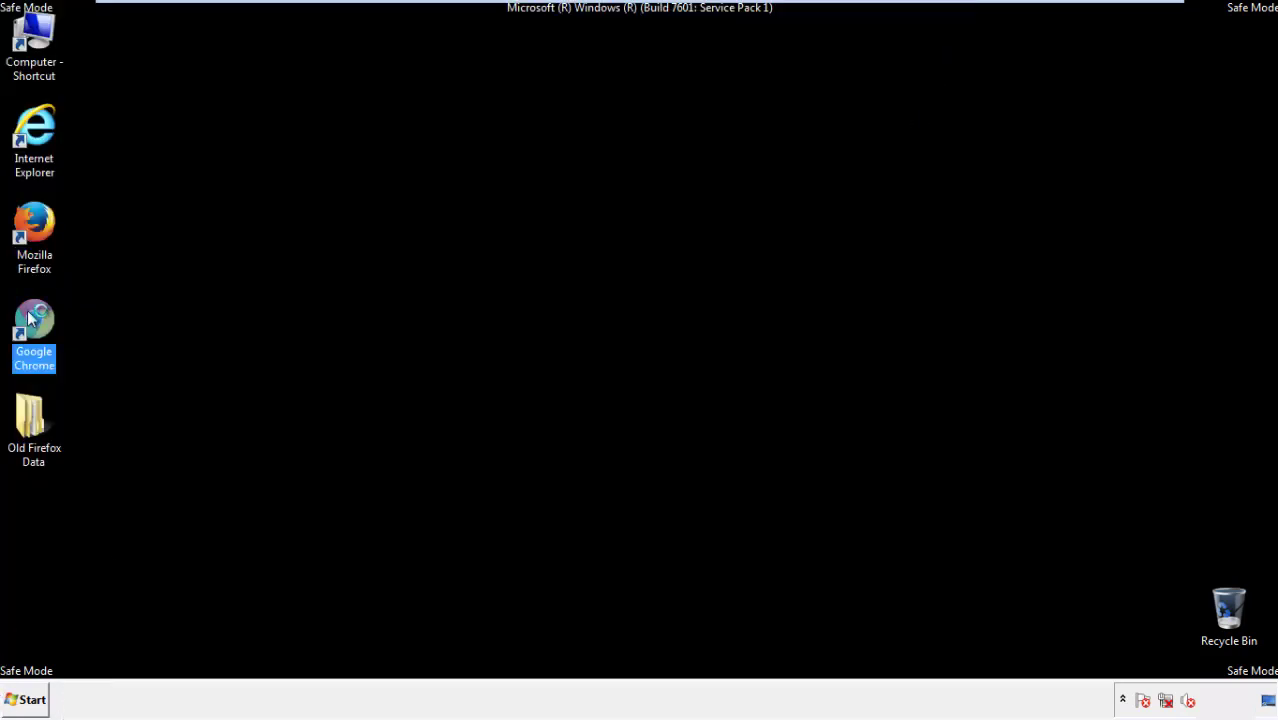
double_click(29, 318)
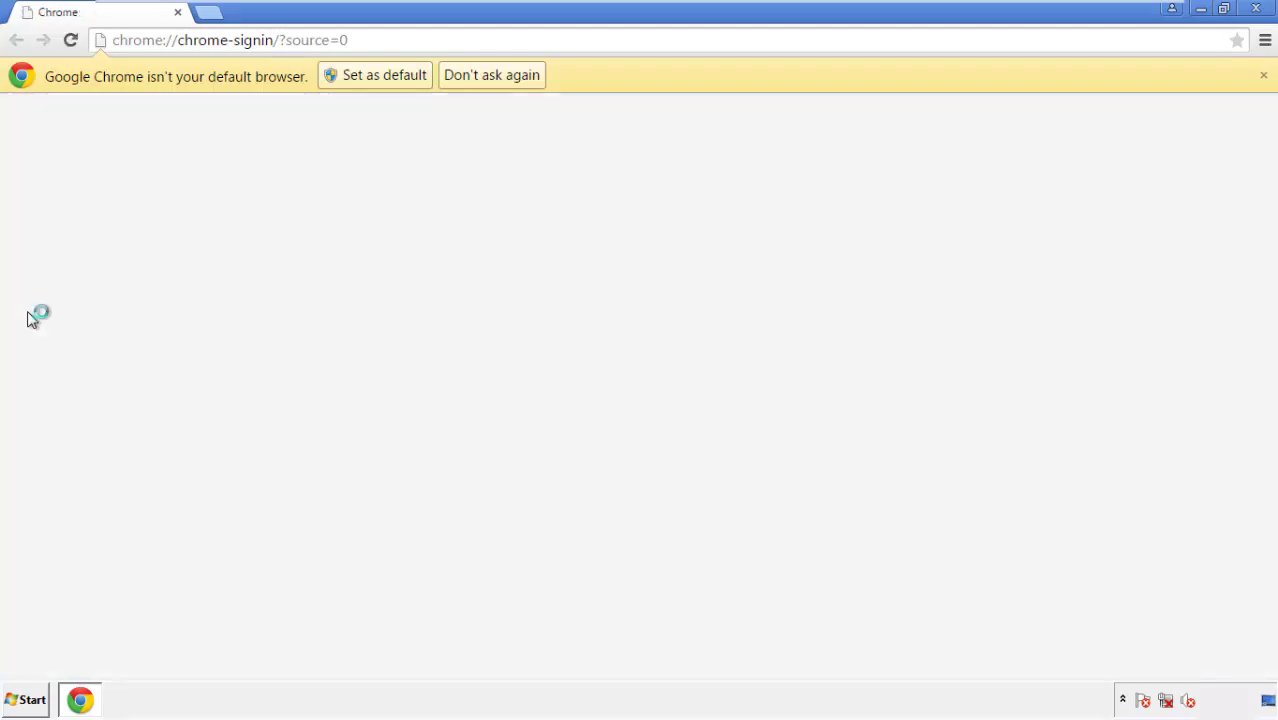
left_click(512, 79)
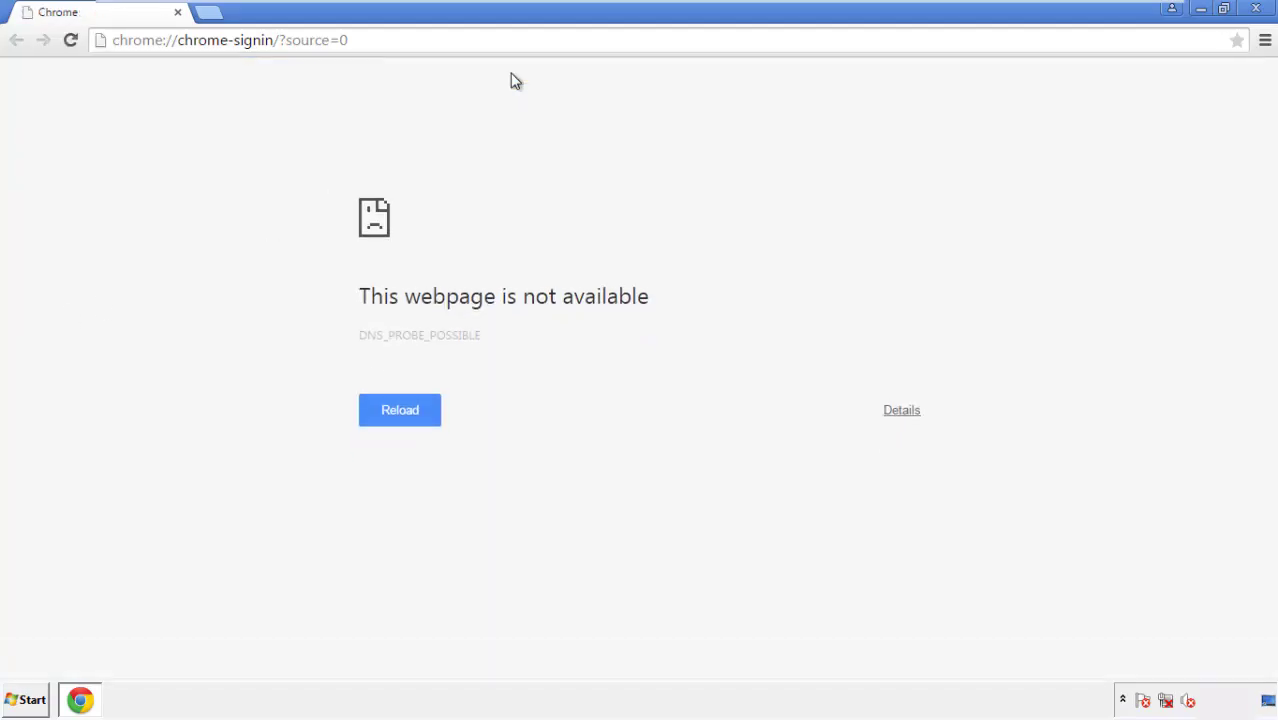
left_click(1265, 44)
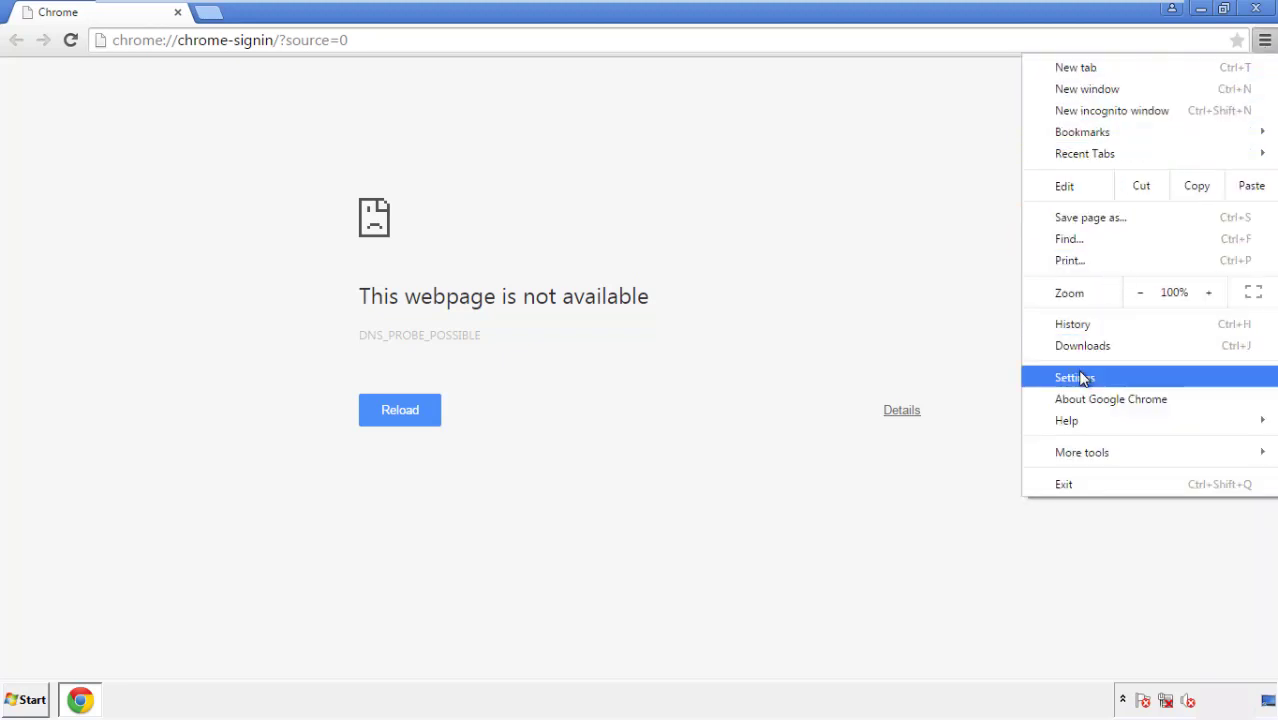
left_click(1080, 377)
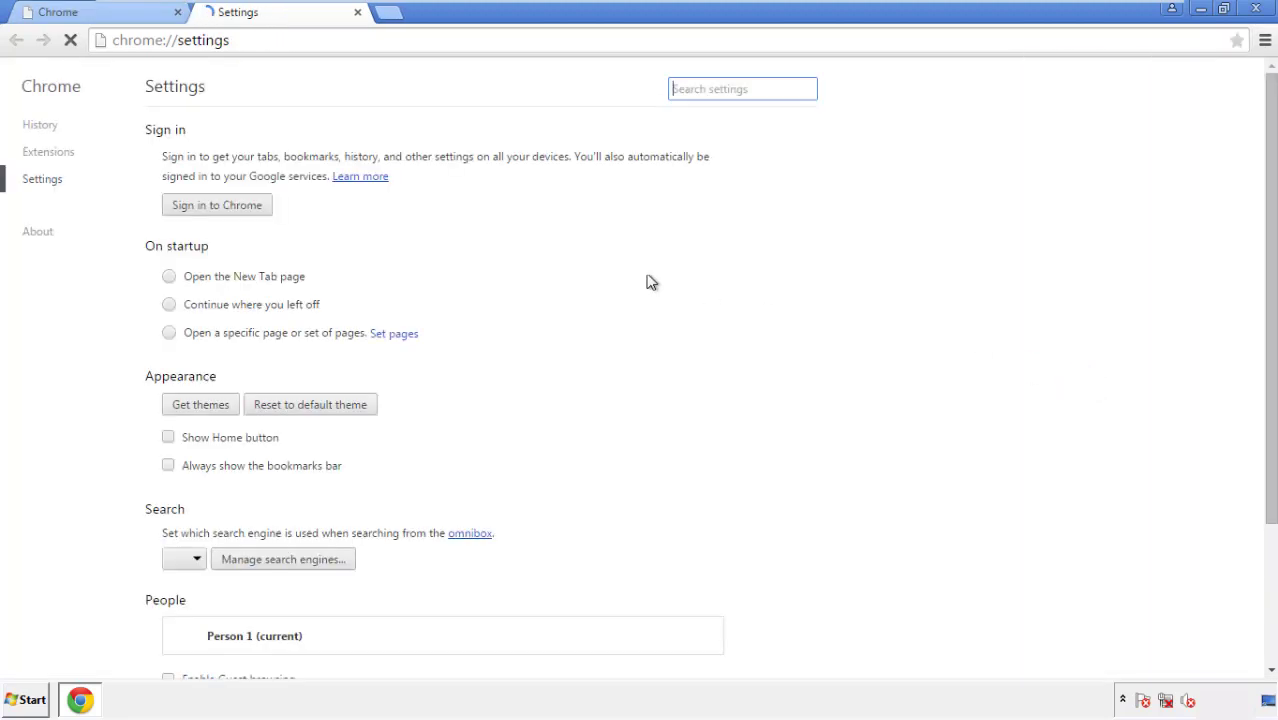
left_click(46, 128)
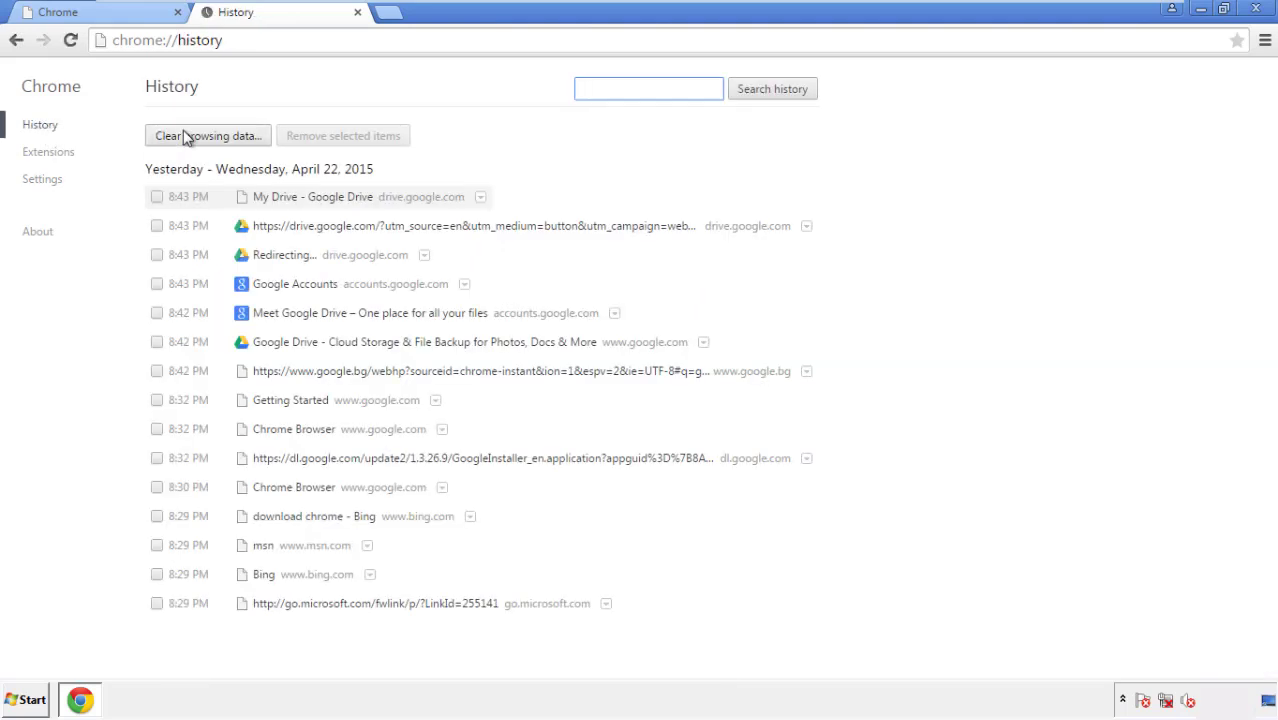
Clear Chrome browsing data from the beginning of time, including autofill form data
left_click(192, 139)
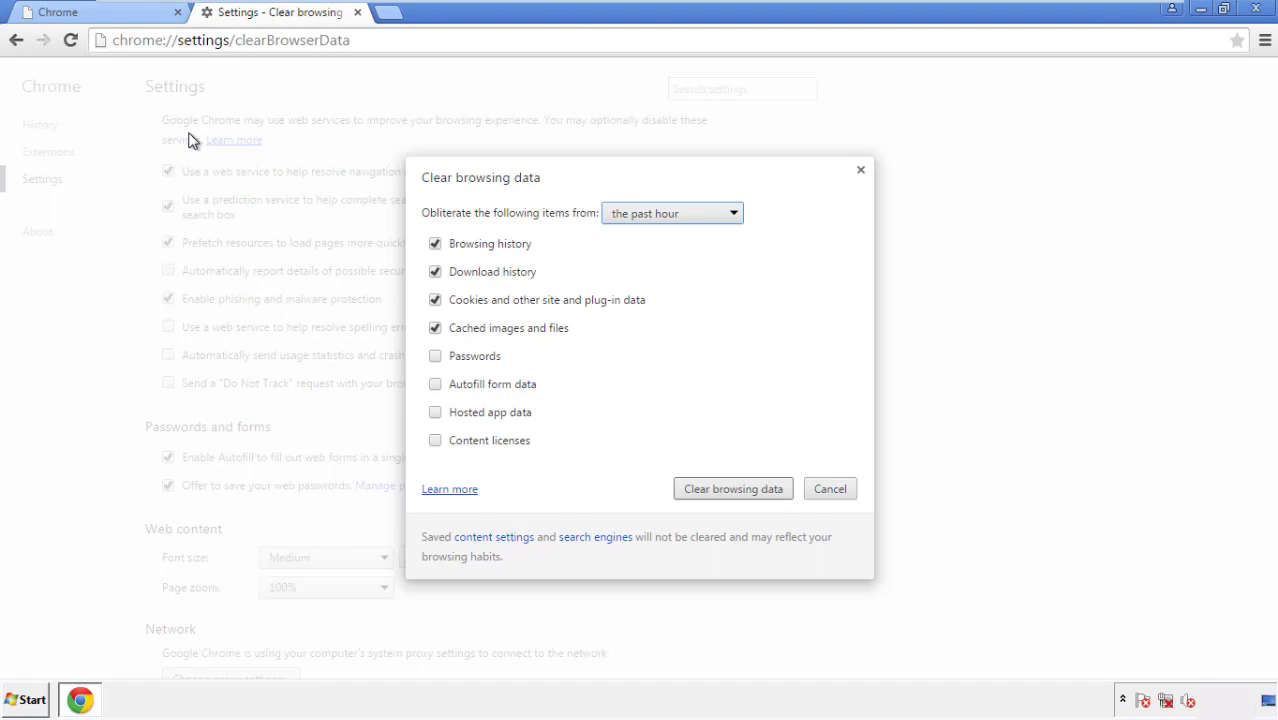
left_click(643, 216)
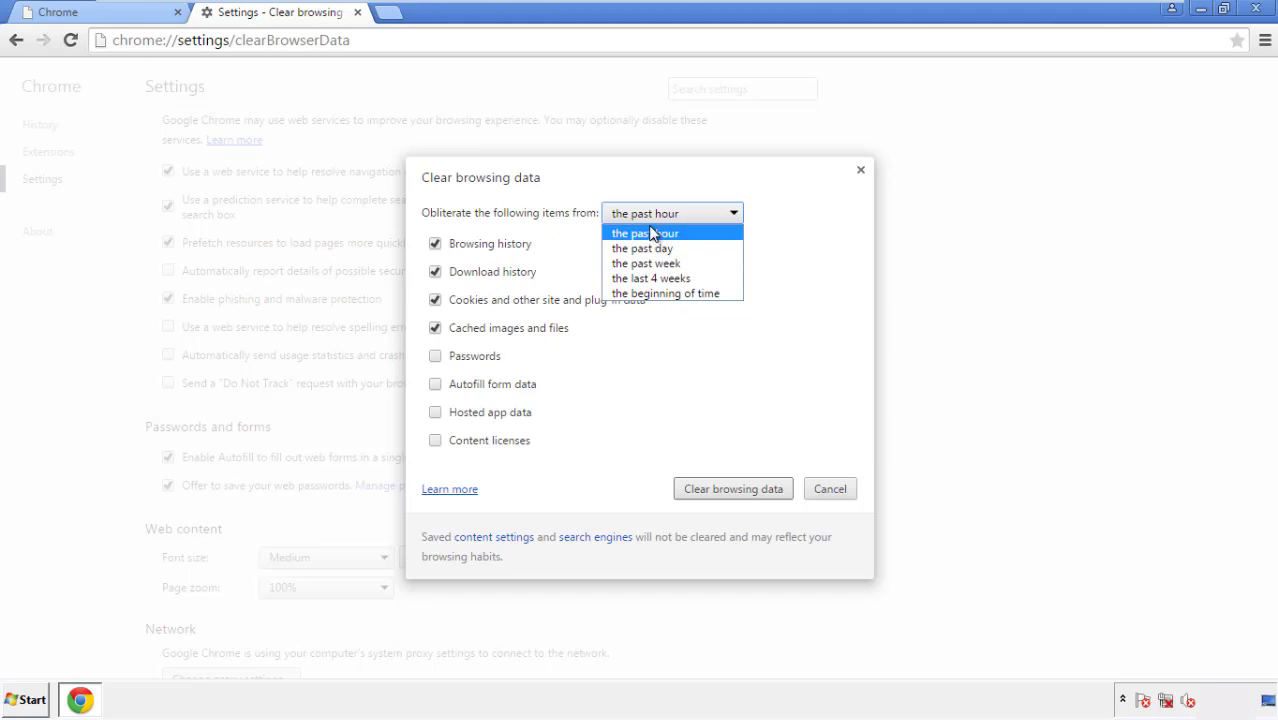
left_click(640, 297)
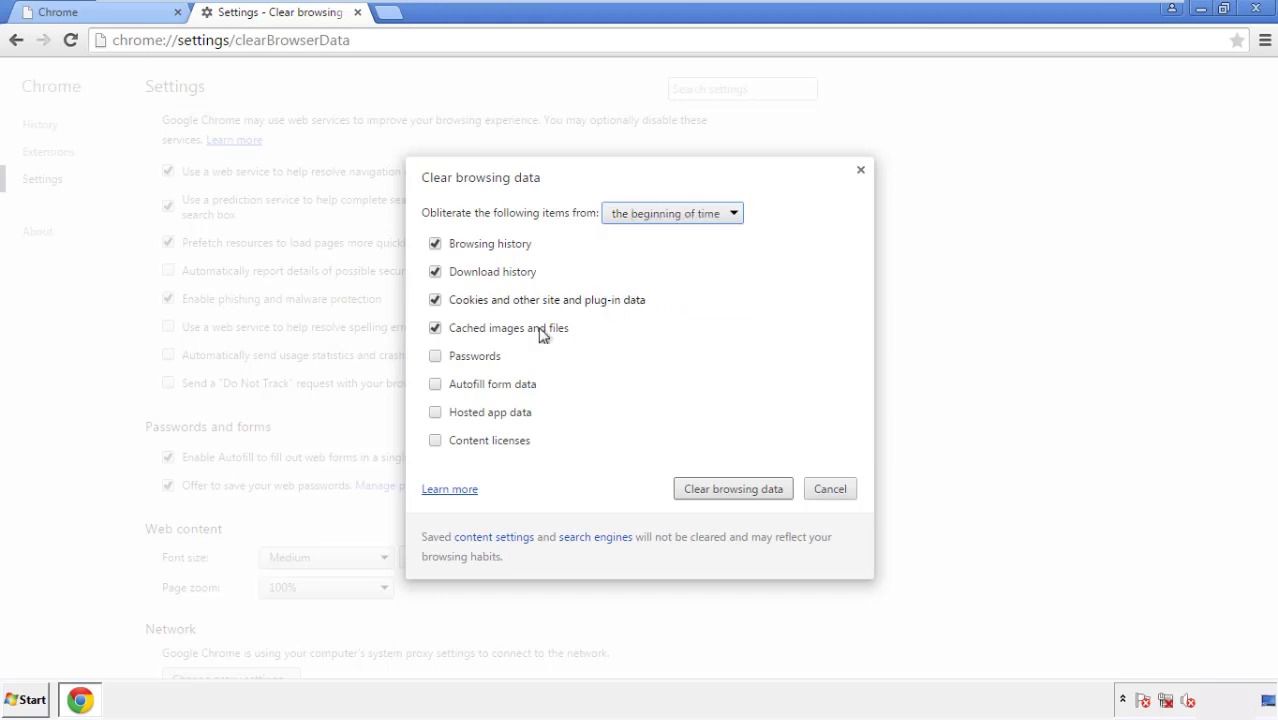
left_click(440, 385)
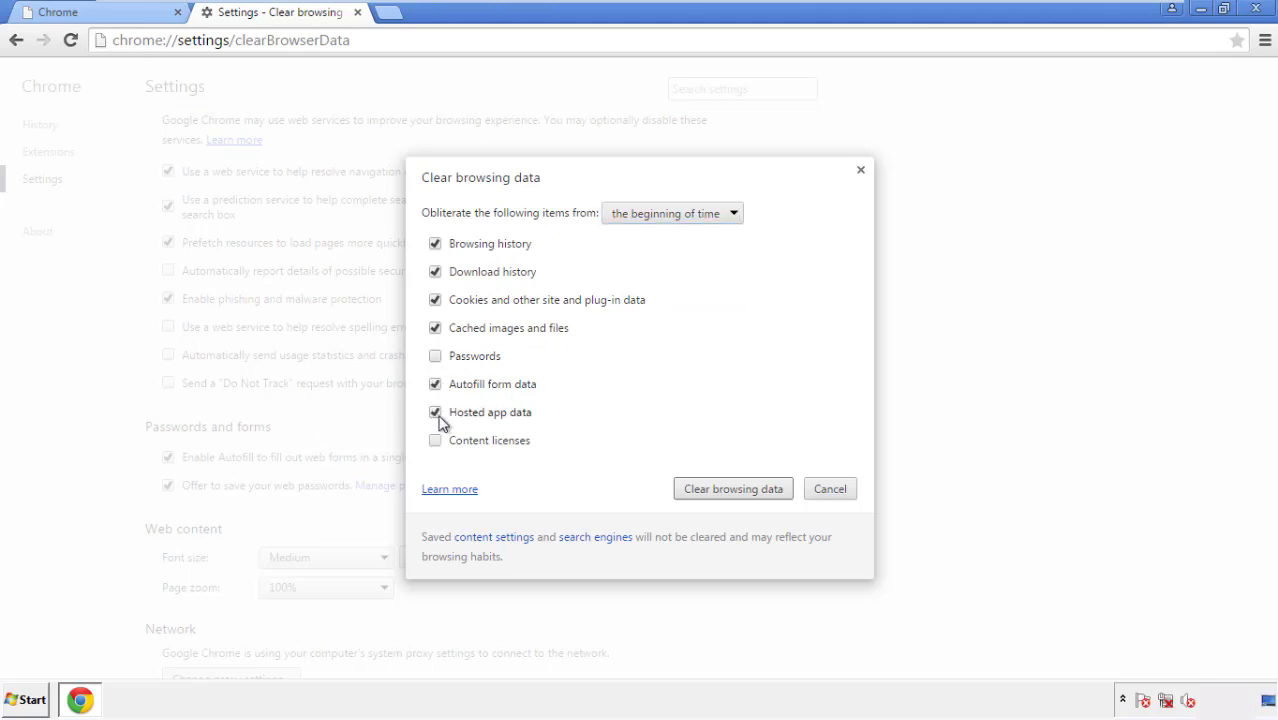
left_click(717, 491)
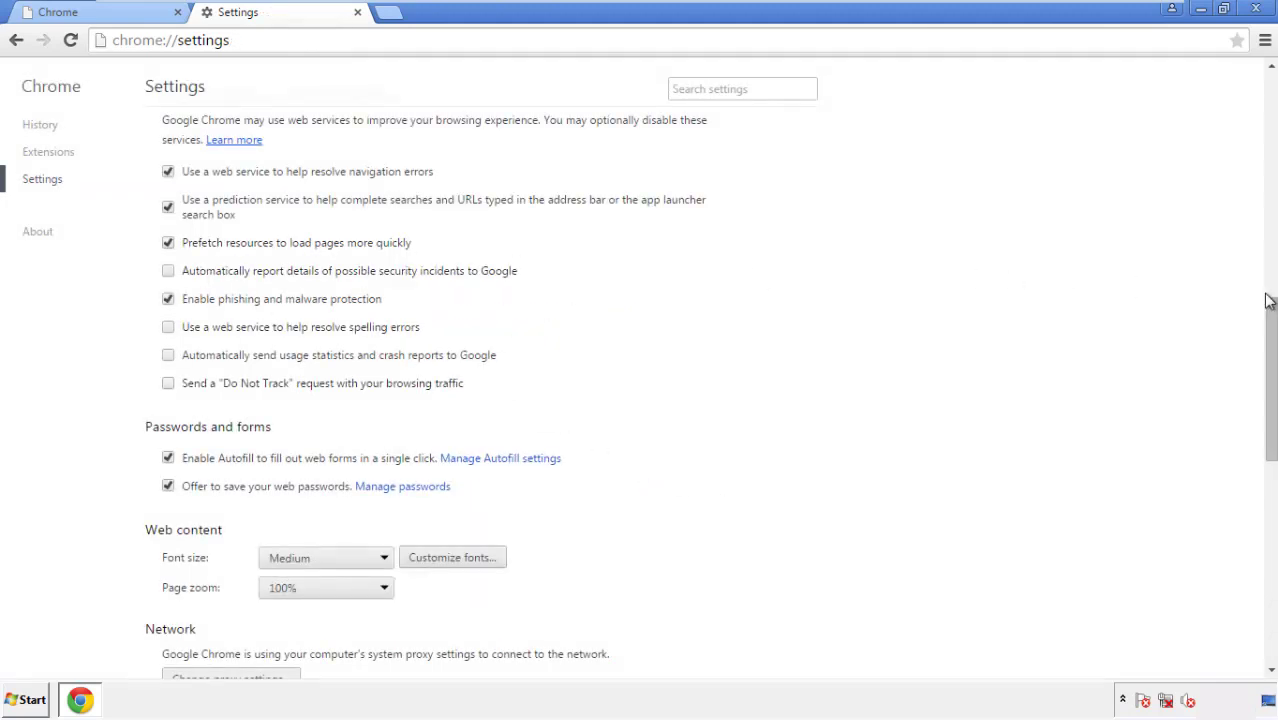
Reset all Chrome settings to their defaults and close Chrome
left_click_drag(1270, 302, 1270, 523)
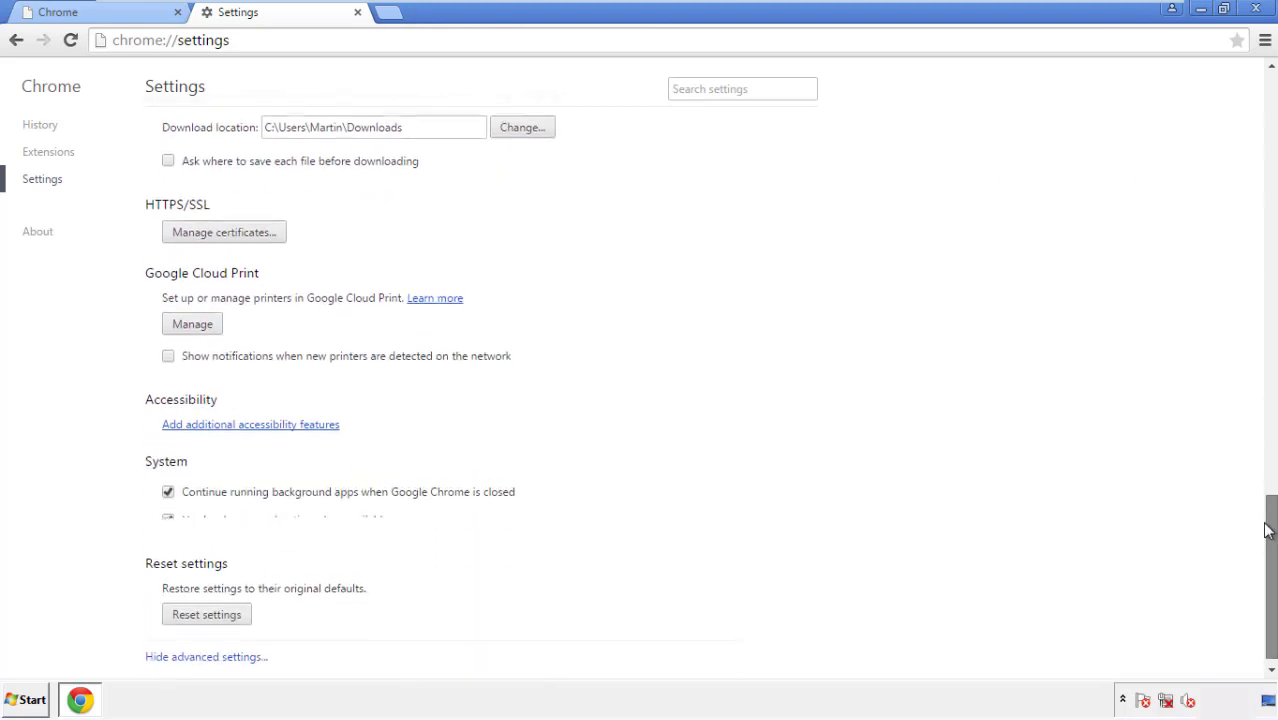
left_click(243, 610)
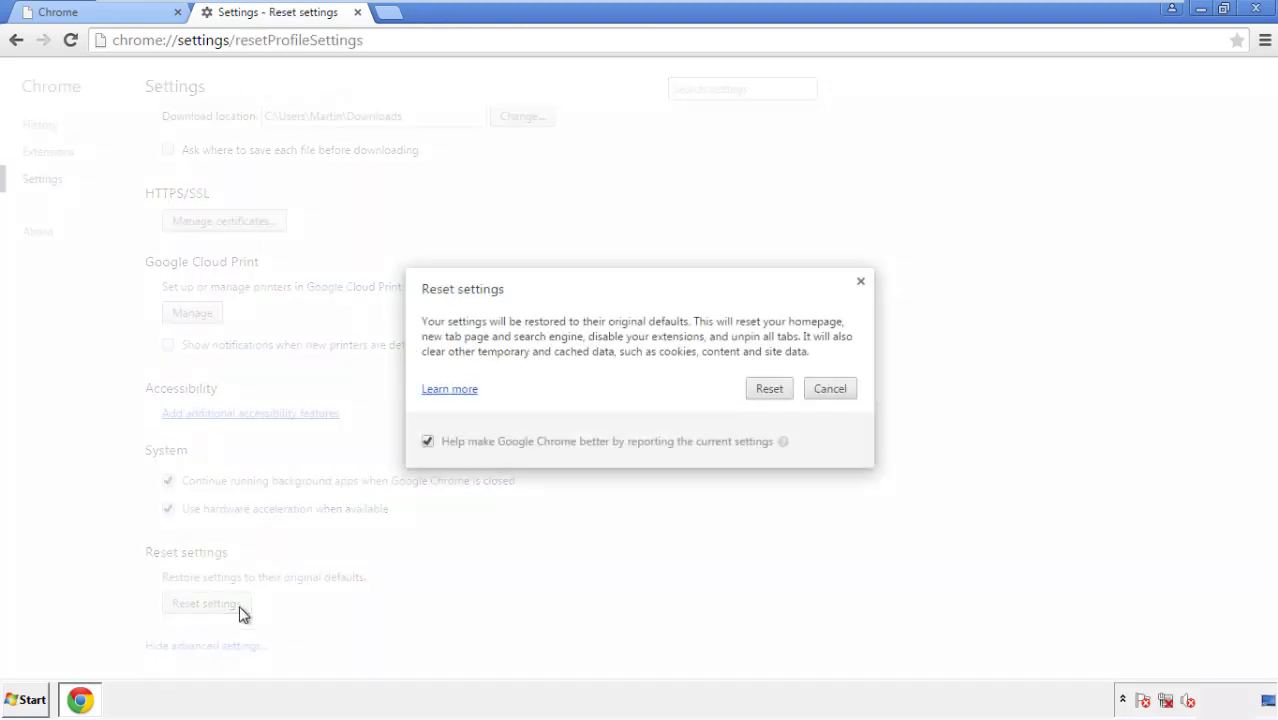
left_click(770, 389)
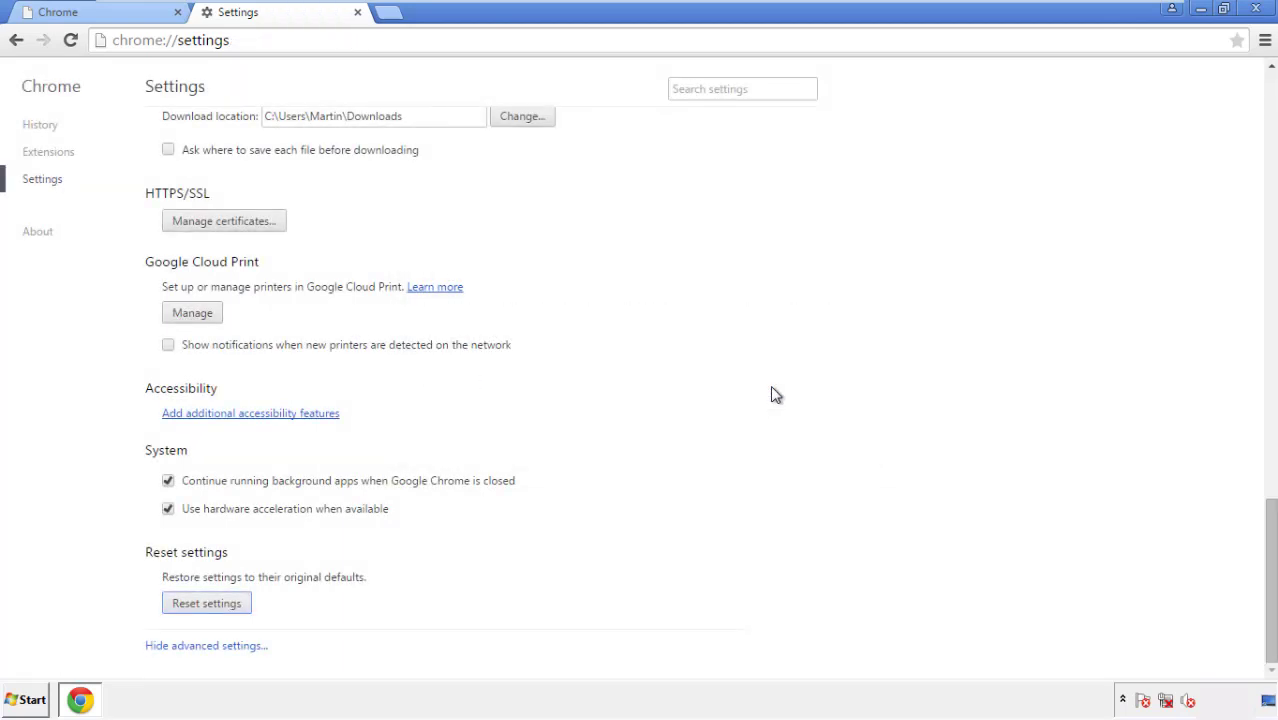
left_click(1255, 9)
Launch Firefox, remove Search Mine from the Add-ons Extensions list, and close Firefox
left_click(689, 323)
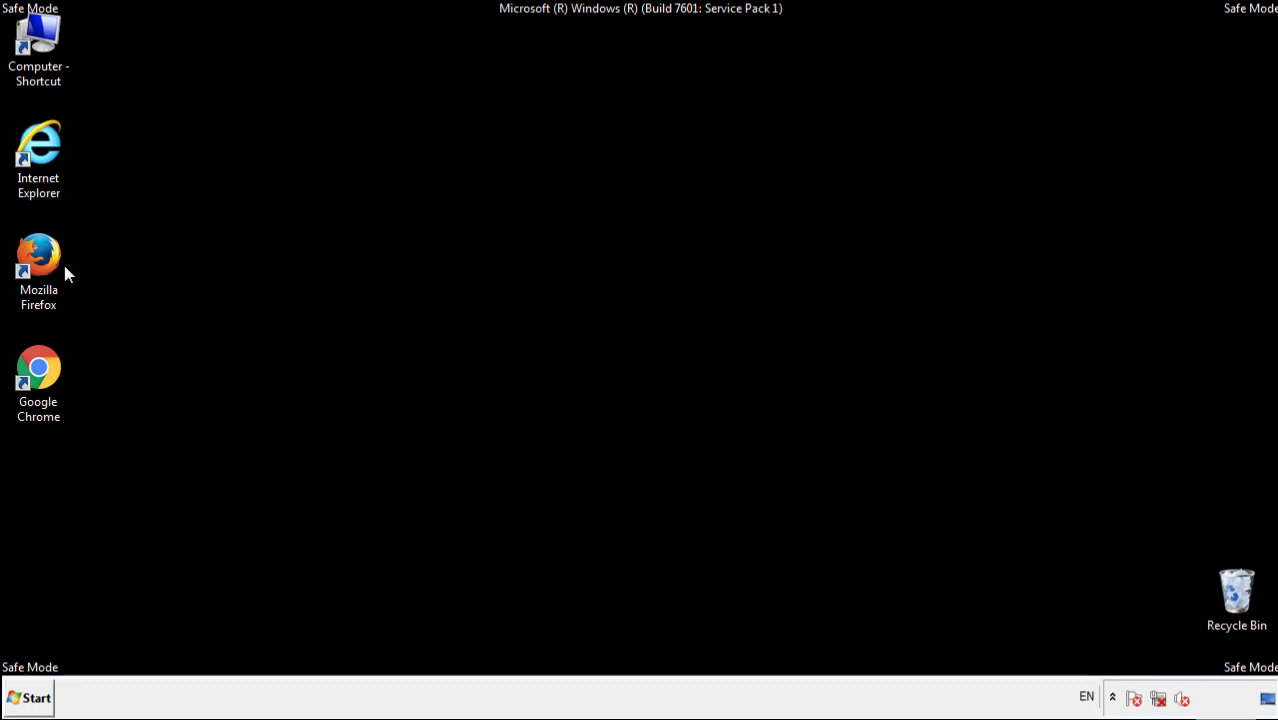
double_click(50, 250)
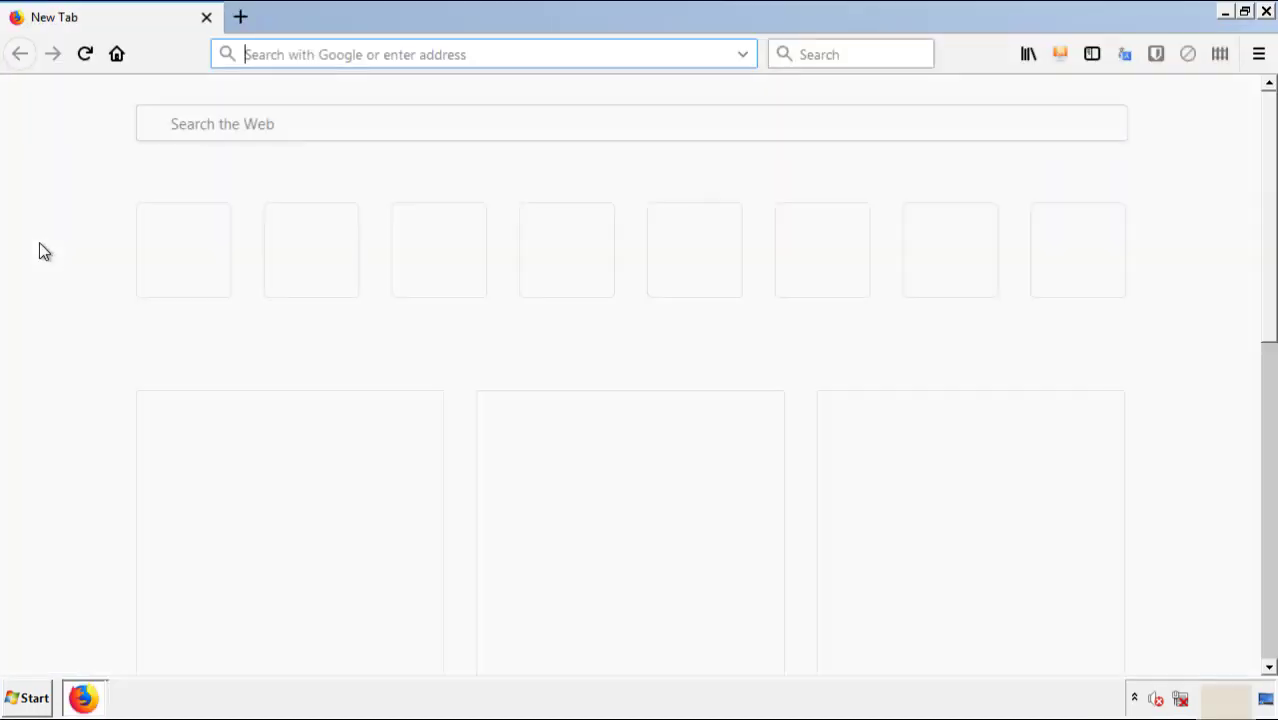
left_click(1259, 54)
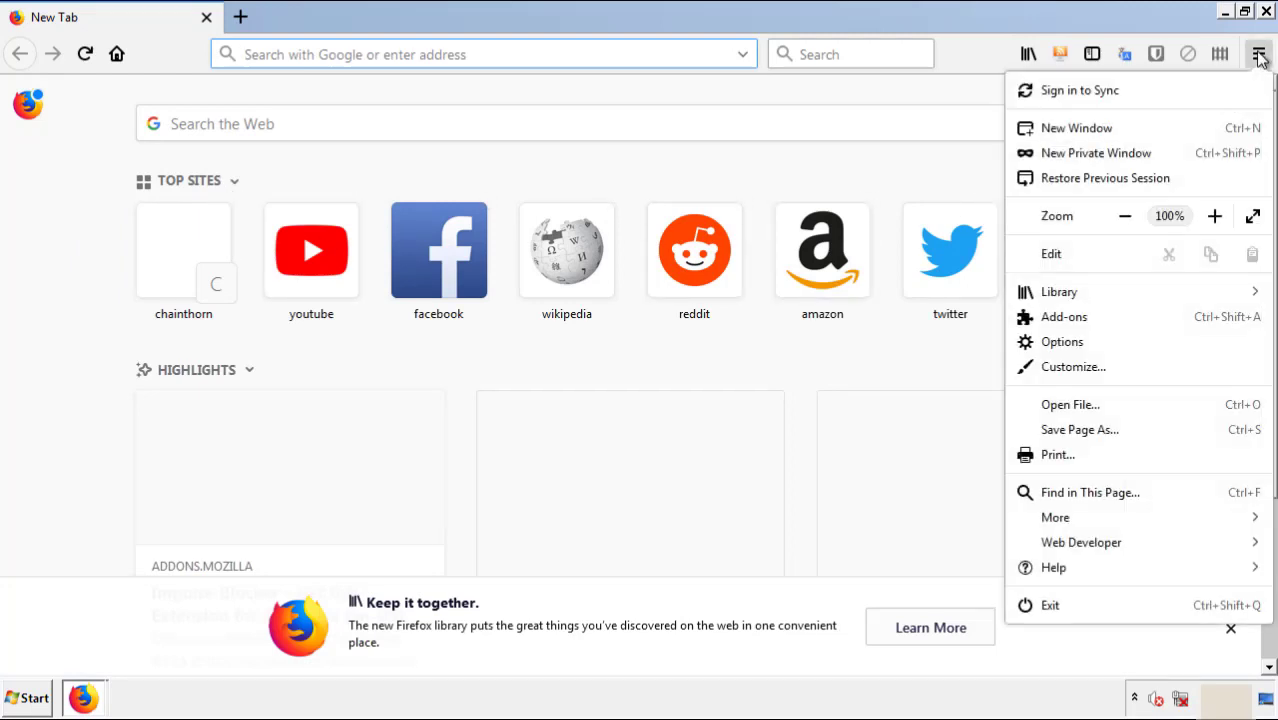
left_click(1179, 322)
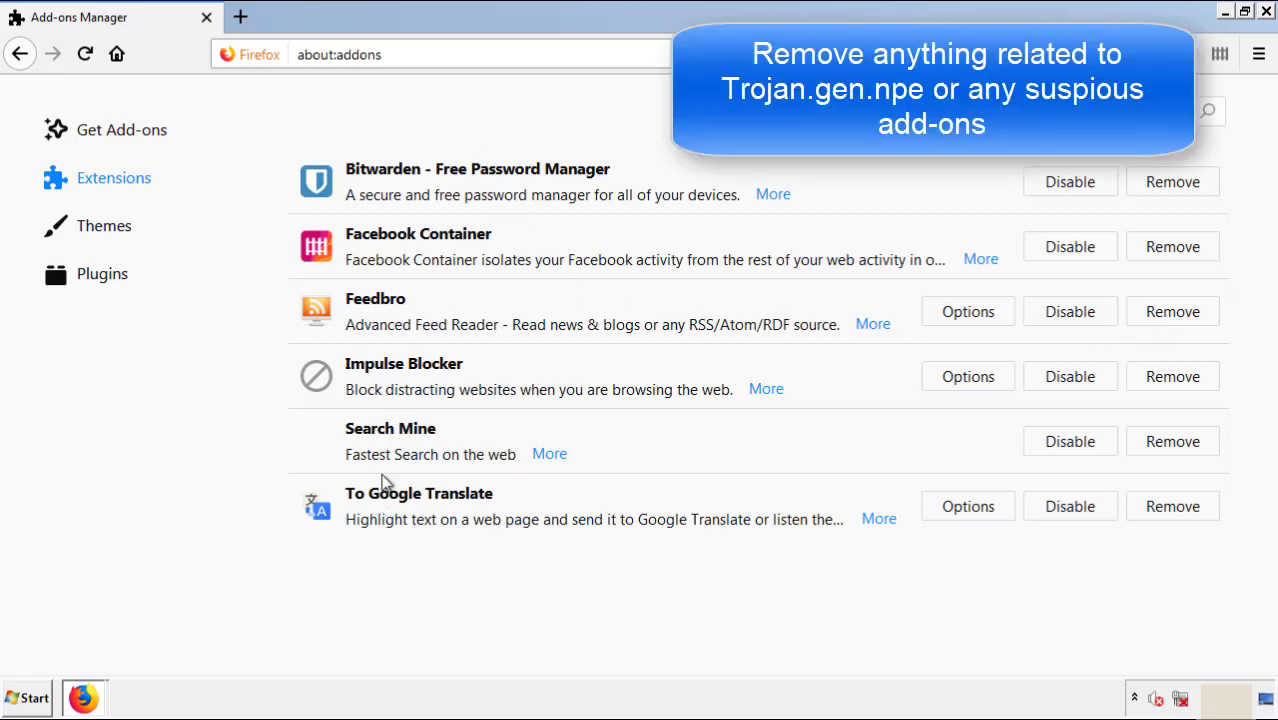
left_click(1168, 447)
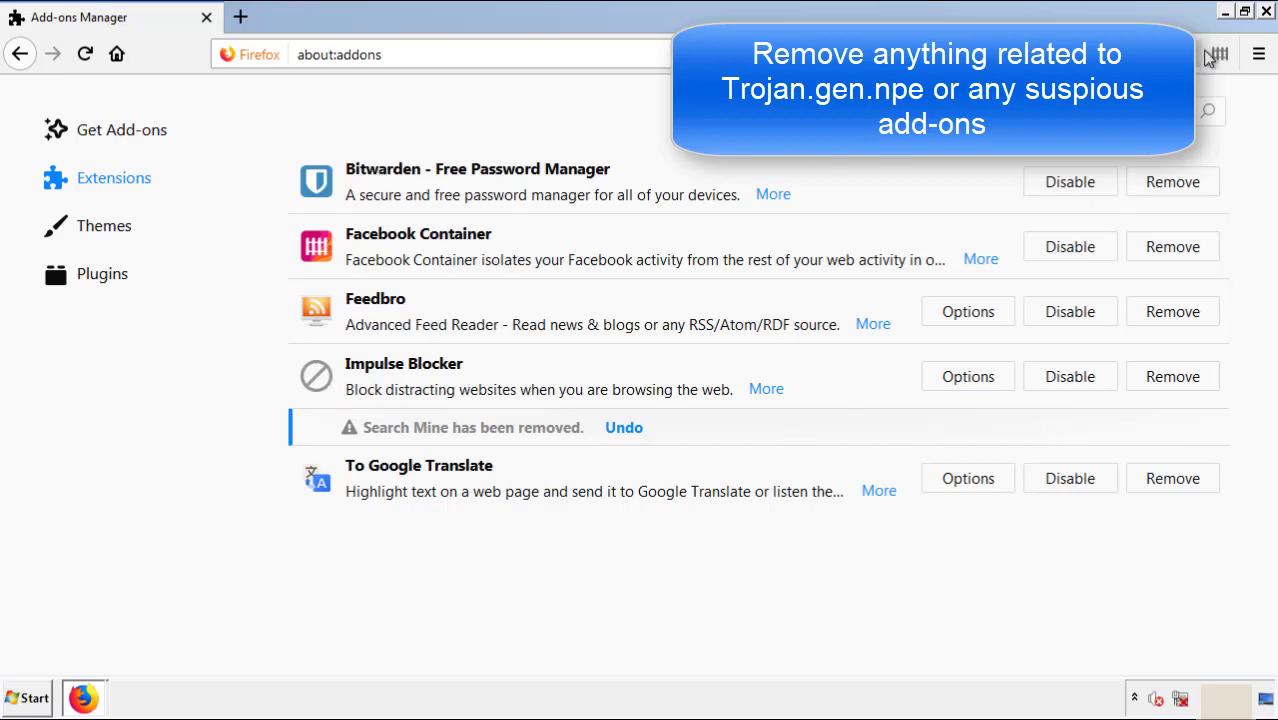
left_click(1266, 12)
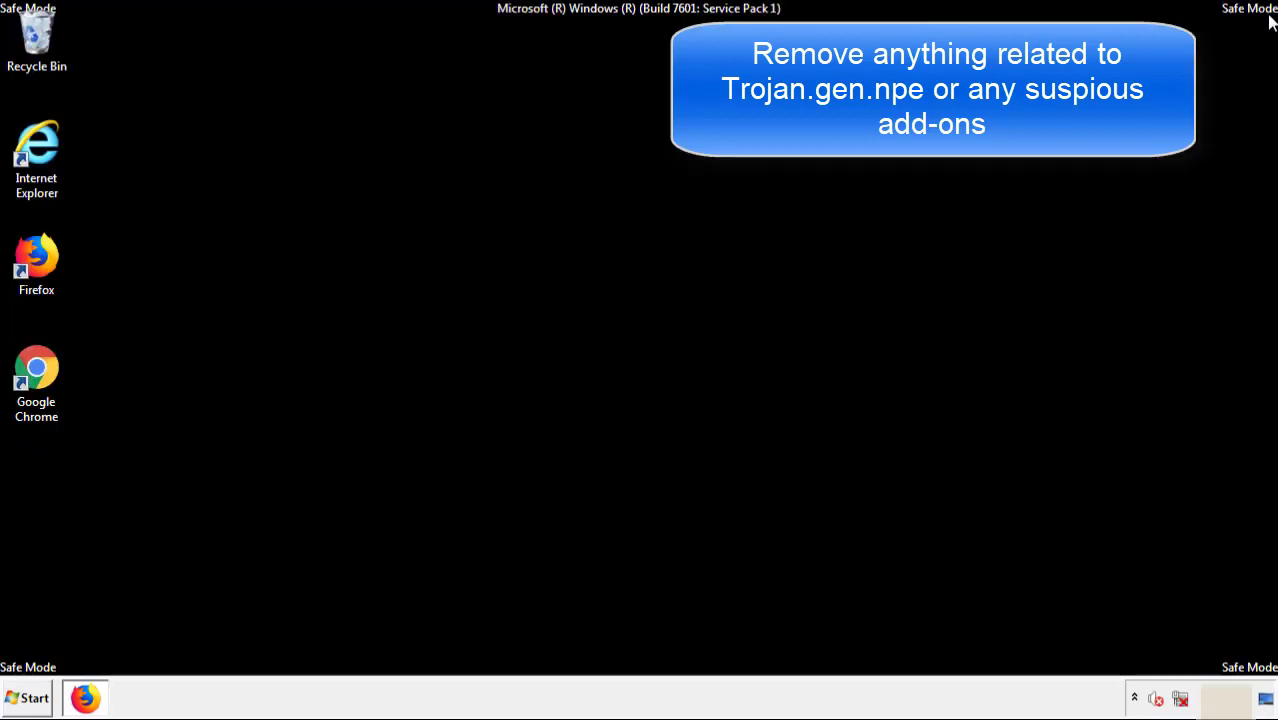
Launch Chrome and remove Search Mine from its Extensions page, confirming the removal
double_click(37, 390)
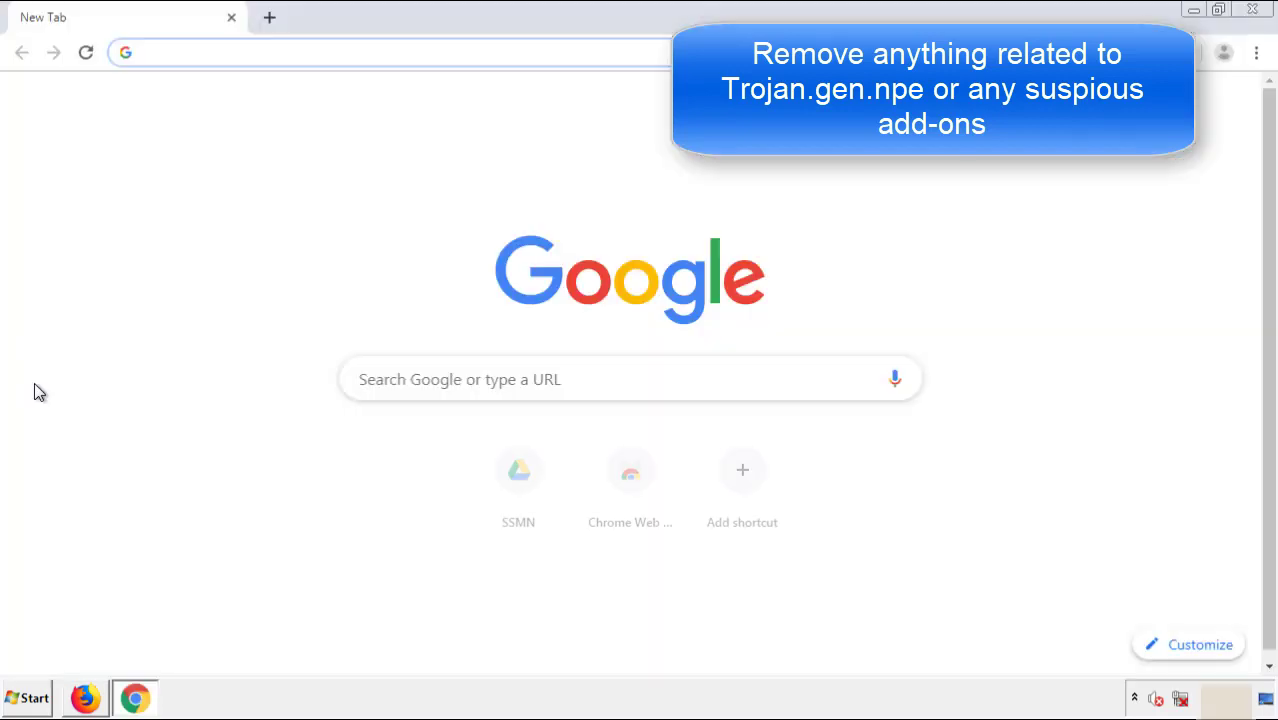
left_click(1256, 52)
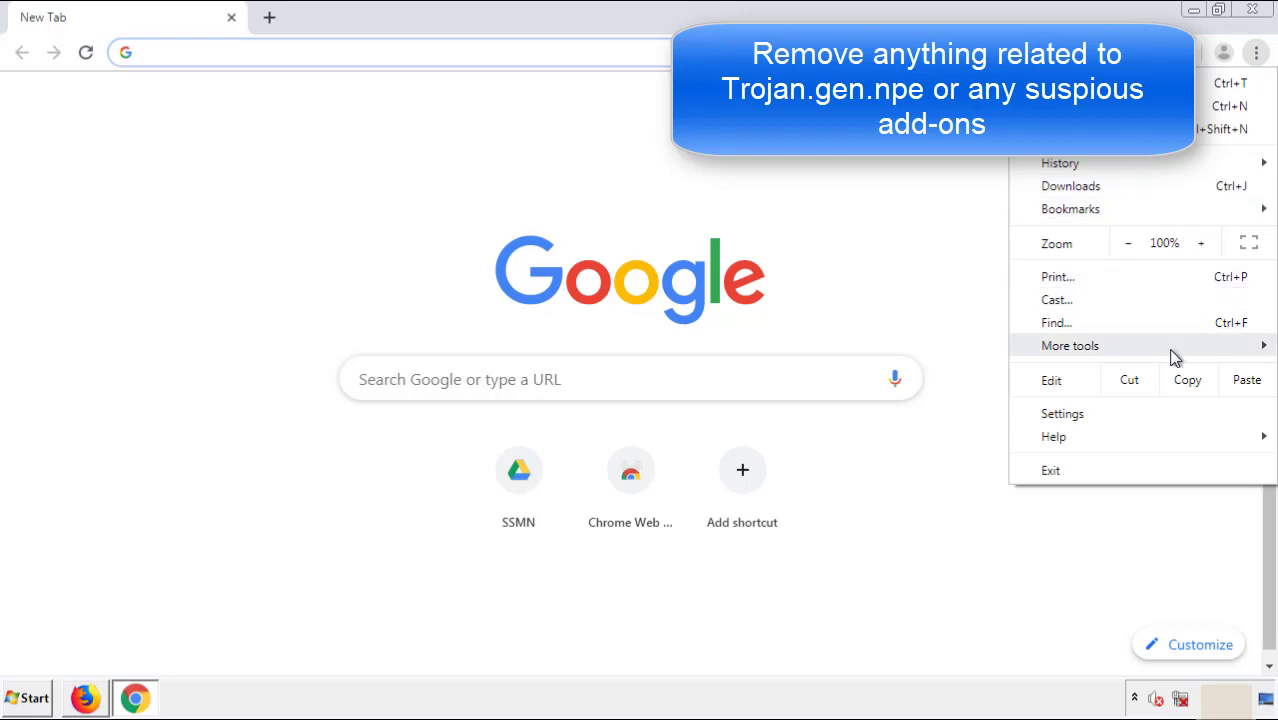
mouse_move(1070, 345)
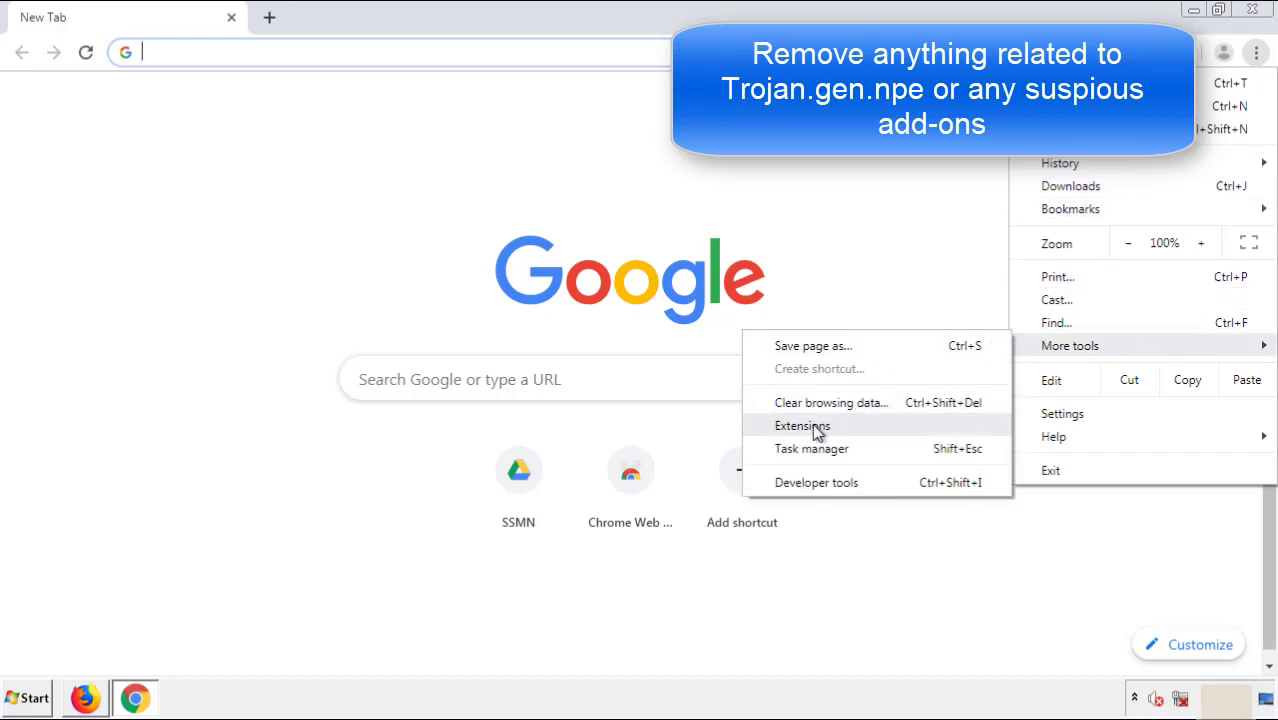
left_click(812, 425)
scroll(362, 322, "down", 5)
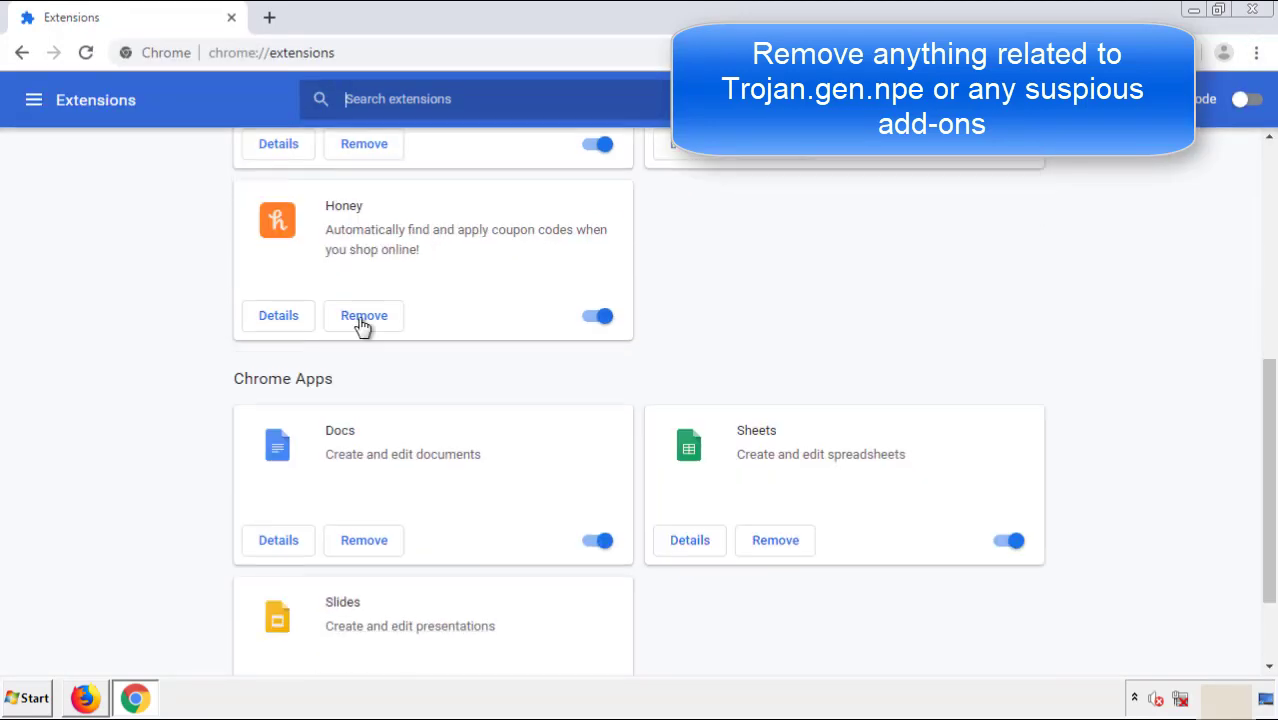
scroll(485, 365, "up", 5)
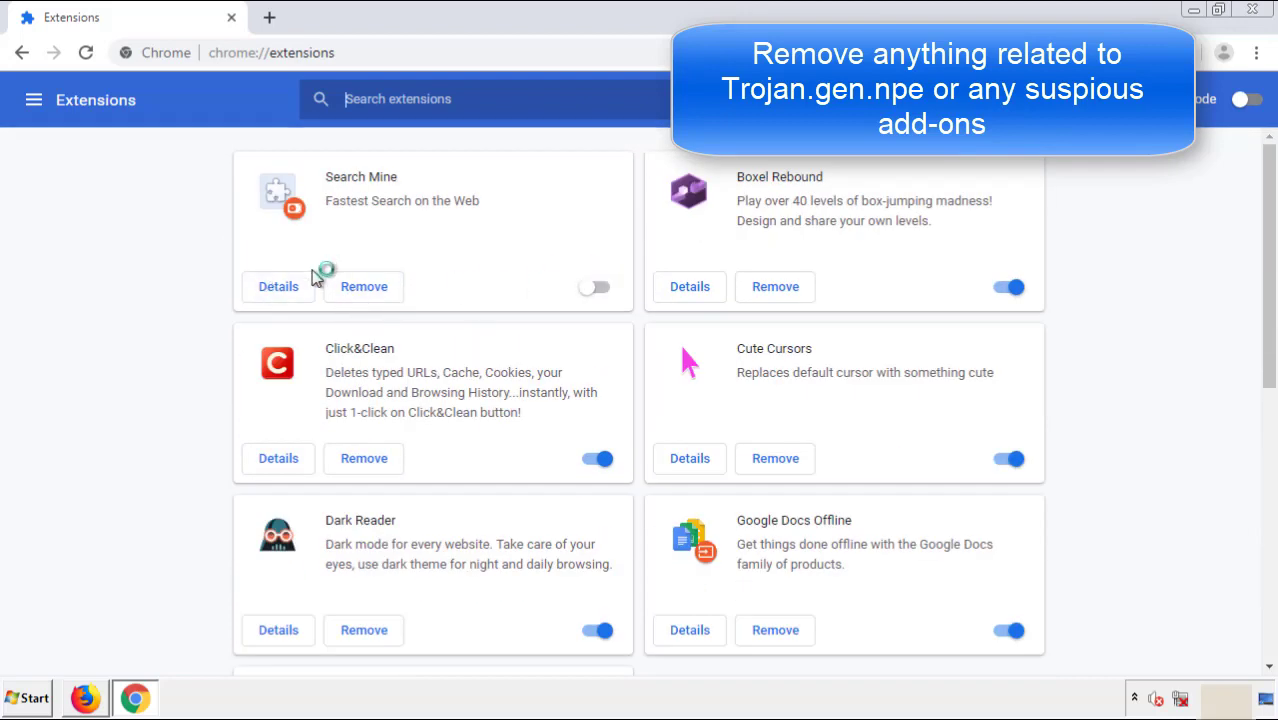
left_click(362, 288)
left_click(705, 178)
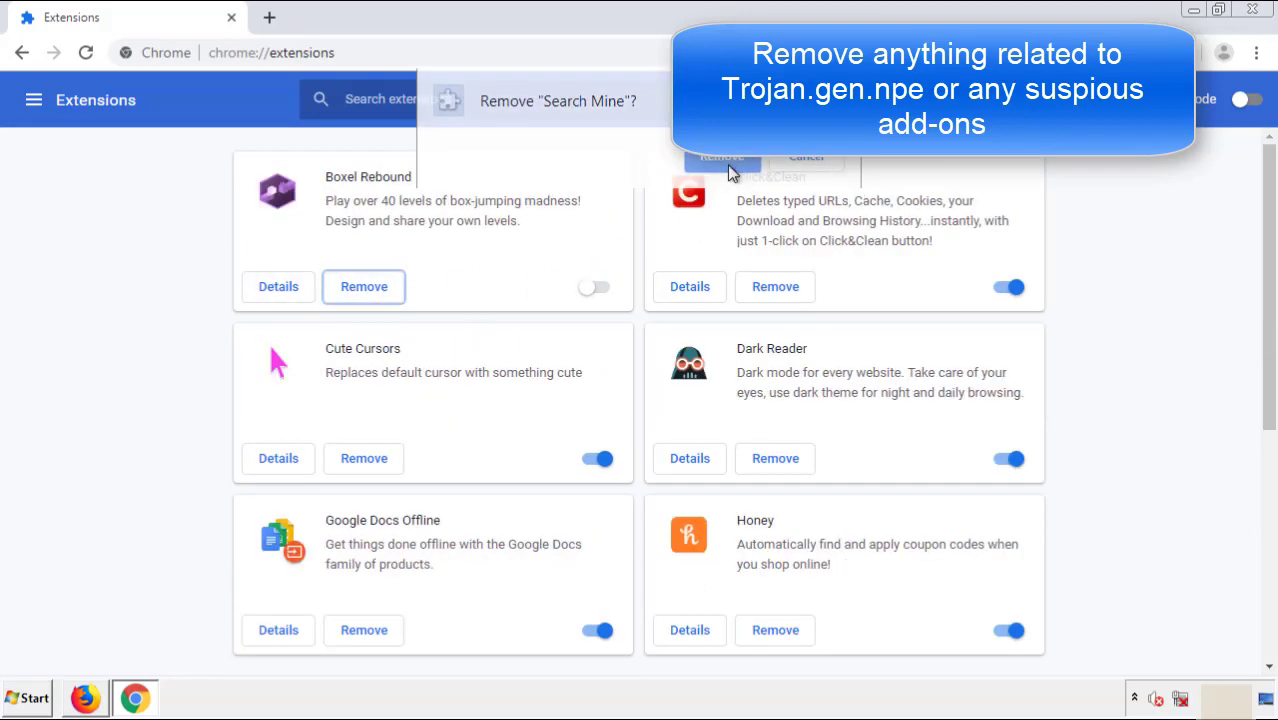
Close Chrome and show the Start menu's Shut down options, including Restart
left_click(1265, 18)
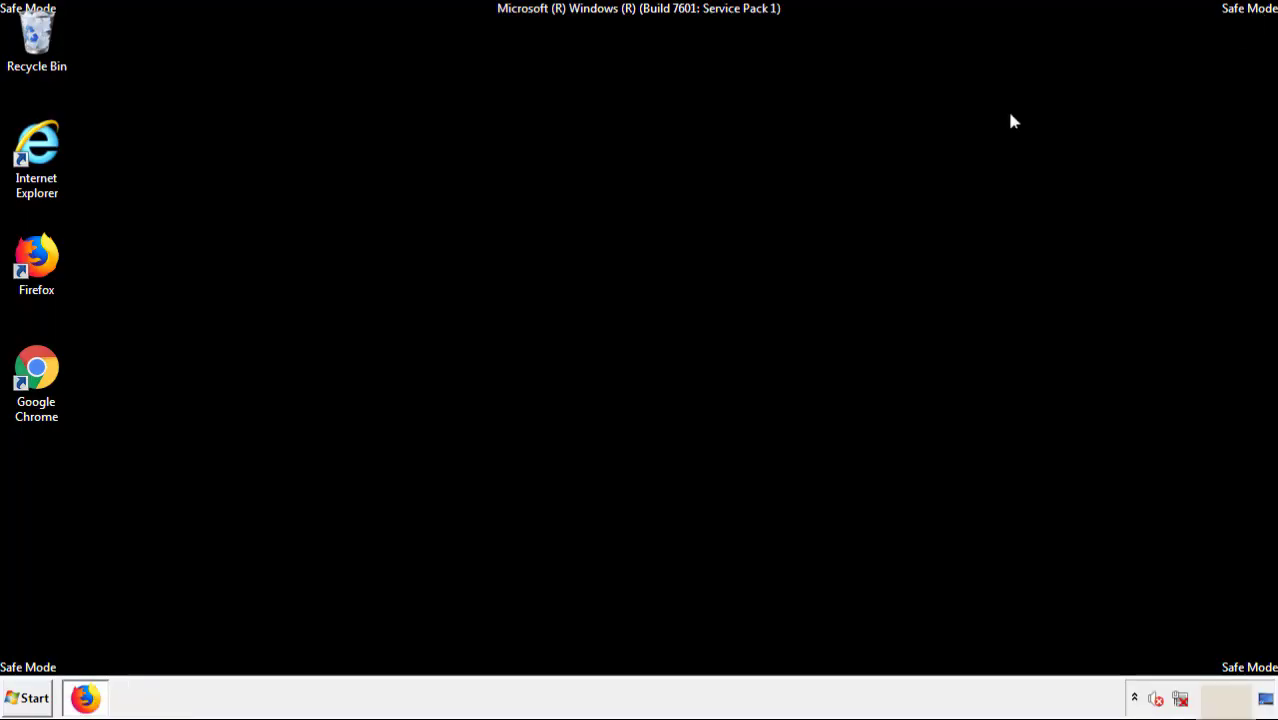
left_click(25, 700)
left_click(345, 655)
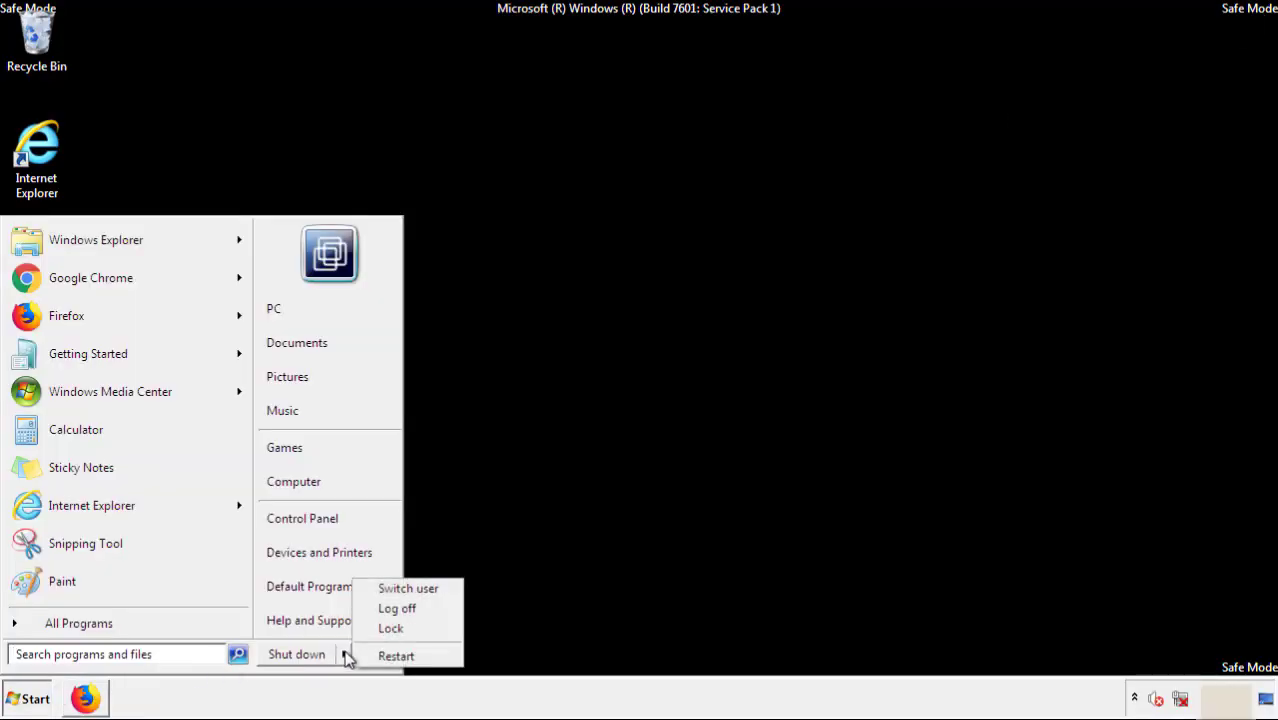